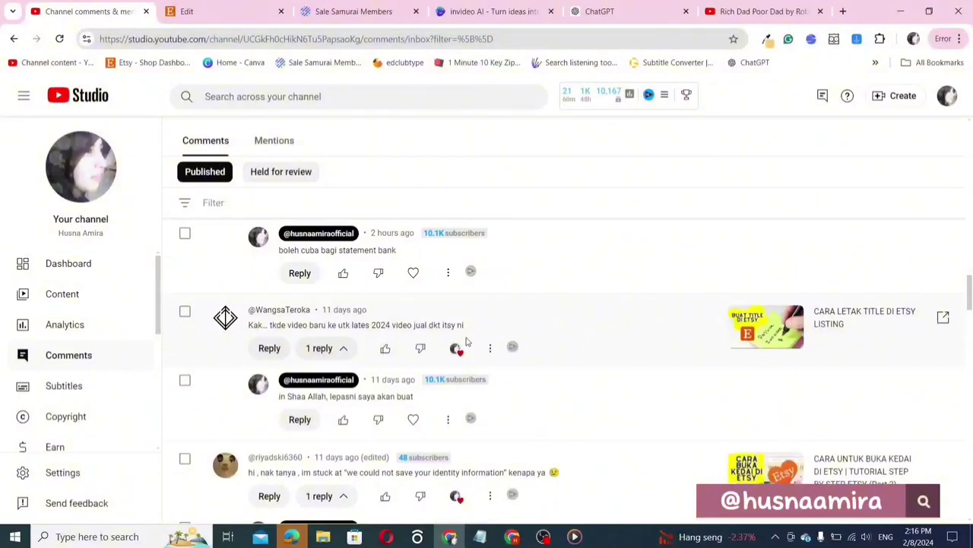
Step: Open the Downloads folder in File Explorer and look through the files from last week, including the digital product PDF
{"action": "mouse_move", "coordinate": [323, 536]}
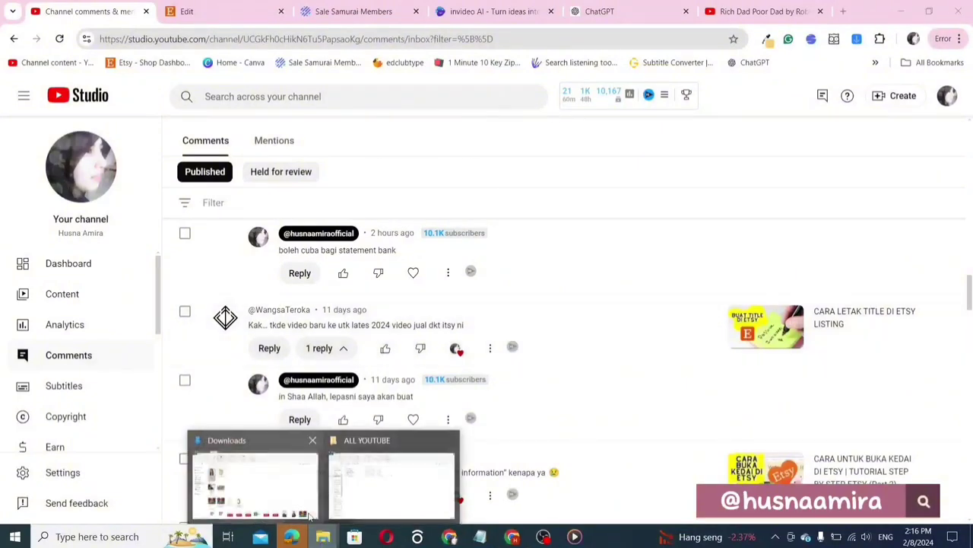
{"action": "left_click", "coordinate": [293, 489]}
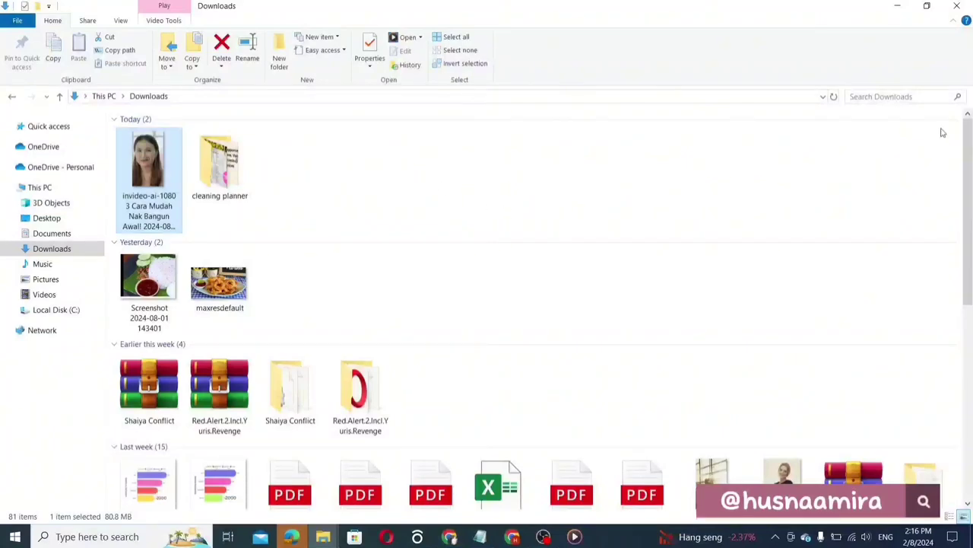
{"action": "left_click_drag", "start_coordinate": [967, 129], "coordinate": [970, 220]}
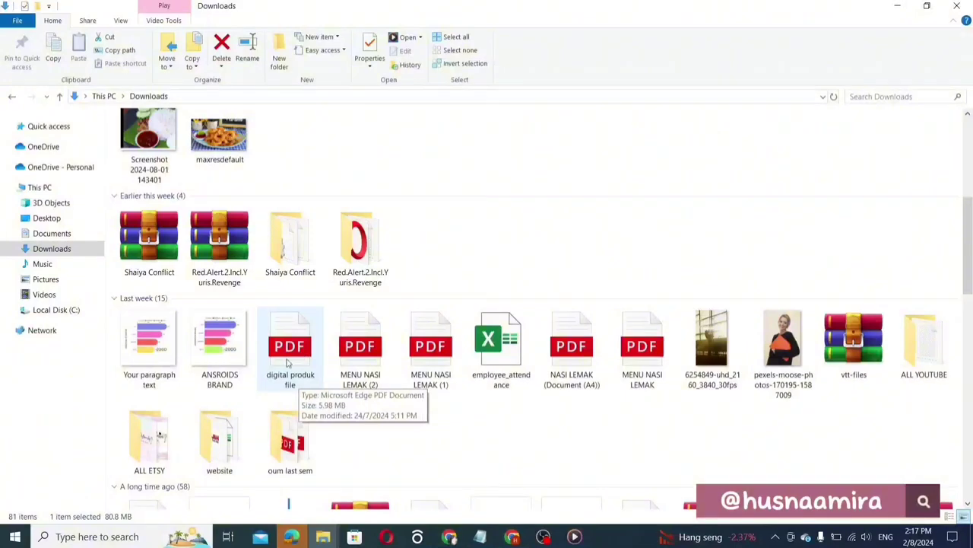
{"action": "left_click", "coordinate": [511, 537]}
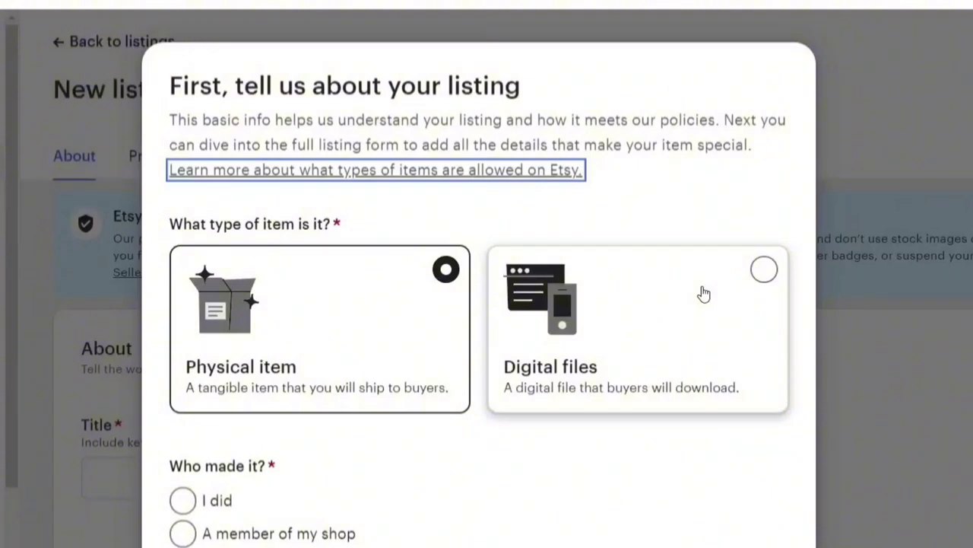
Step: Set the new Etsy listing's basics: Digital files, made by "I did", a finished product, made 2020 - 2024, content created by me
{"action": "left_click", "coordinate": [762, 269]}
{"action": "left_click", "coordinate": [182, 500]}
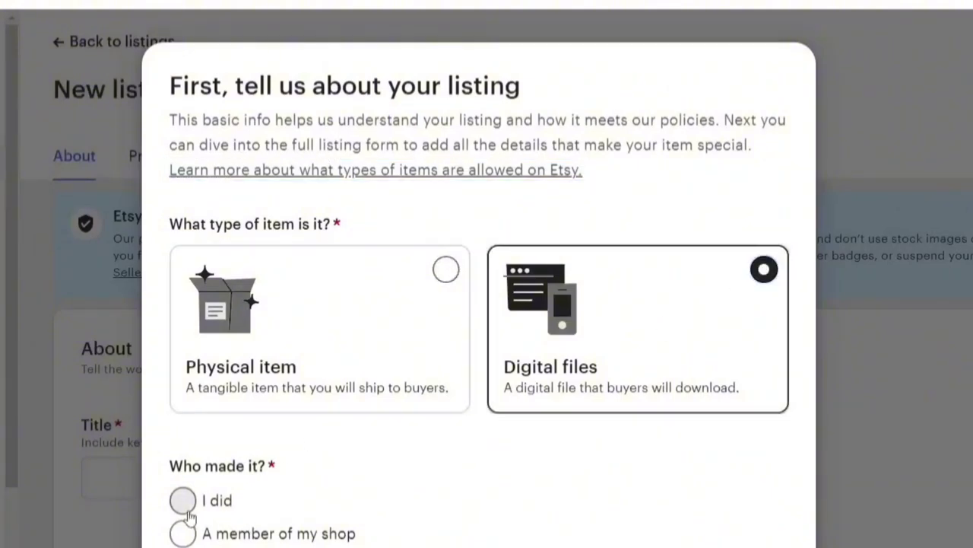
{"action": "scroll", "coordinate": [182, 500], "scroll_direction": "down", "scroll_amount": 4}
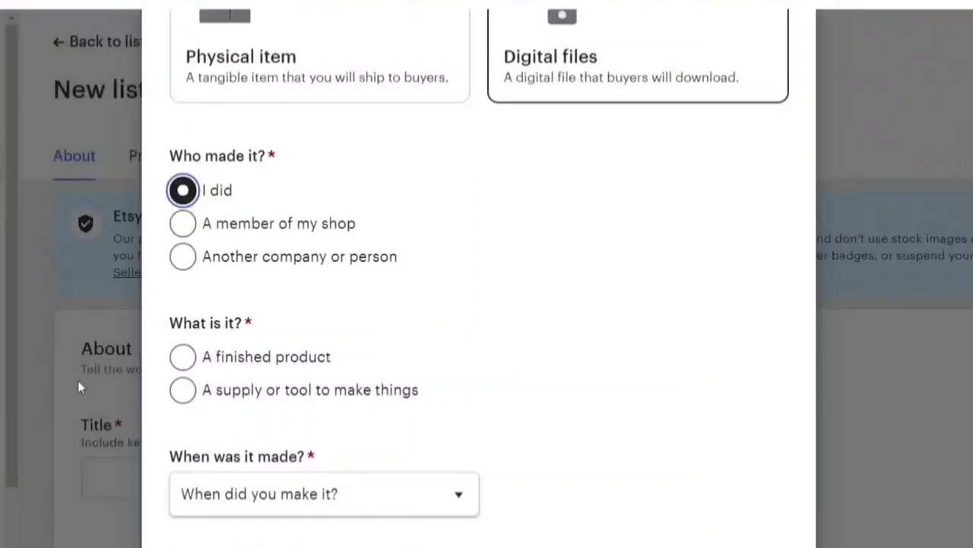
{"action": "left_click", "coordinate": [177, 365]}
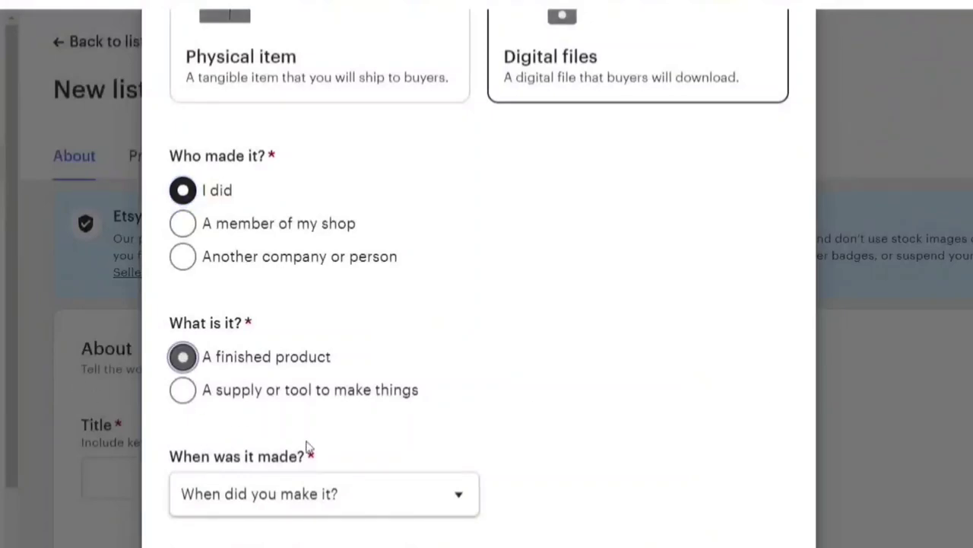
{"action": "left_click", "coordinate": [429, 504]}
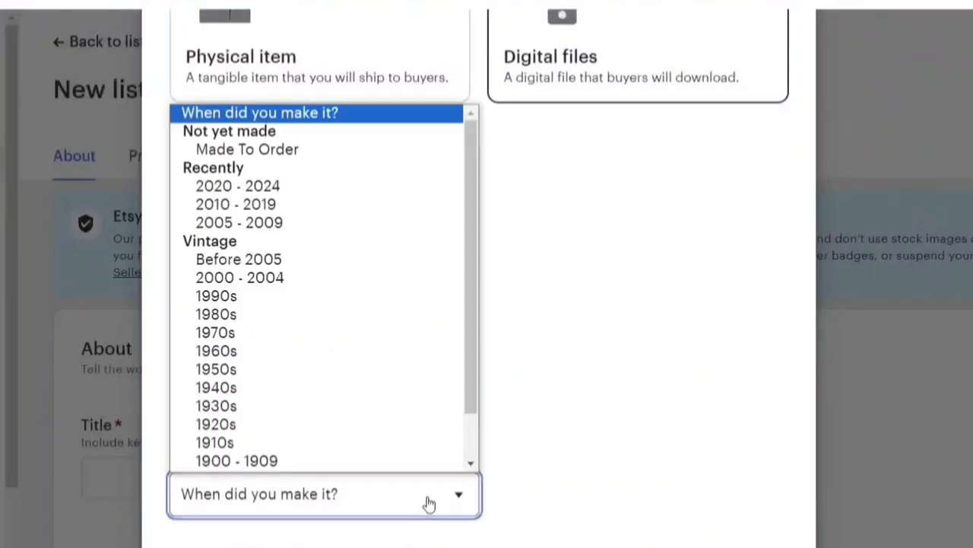
{"action": "left_click", "coordinate": [233, 188]}
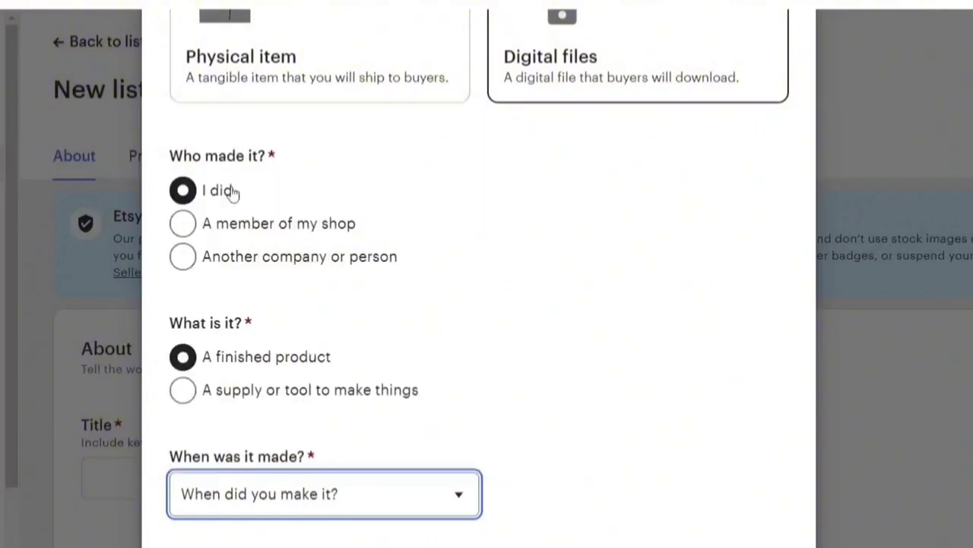
{"action": "scroll", "coordinate": [229, 190], "scroll_direction": "down", "scroll_amount": 4}
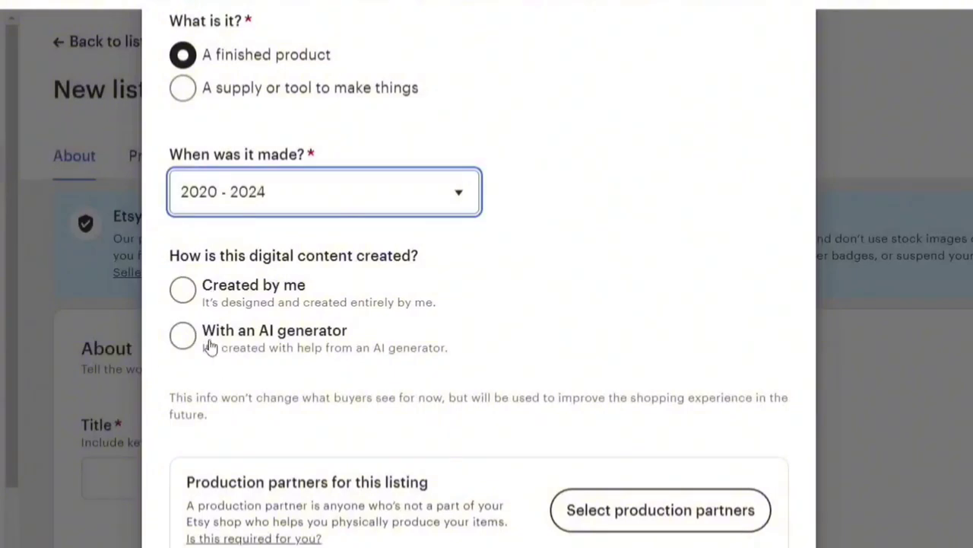
{"action": "left_click", "coordinate": [180, 287]}
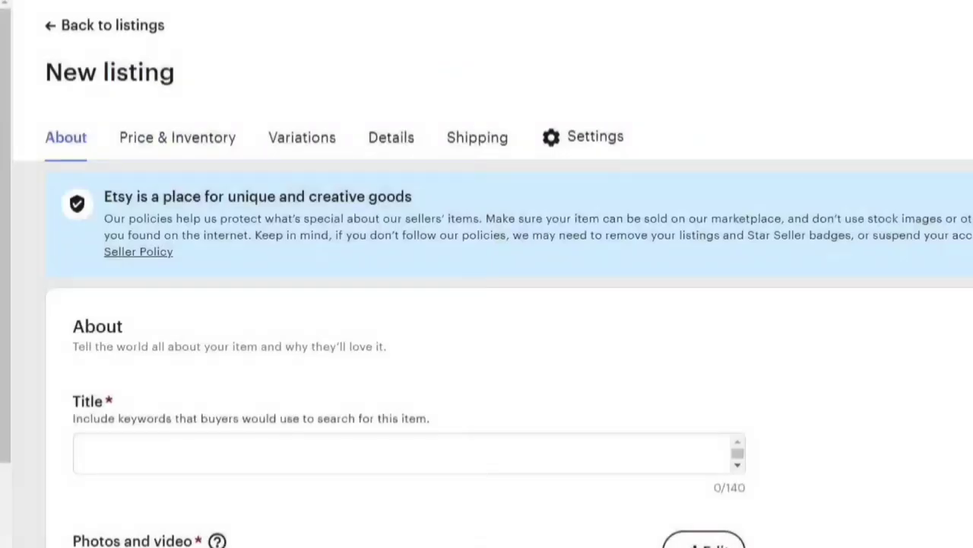
Step: Enter "Cleaning Planner, Household Planner," as the listing title
{"action": "scroll", "coordinate": [88, 426], "scroll_direction": "down", "scroll_amount": 1}
{"action": "left_click", "coordinate": [89, 391]}
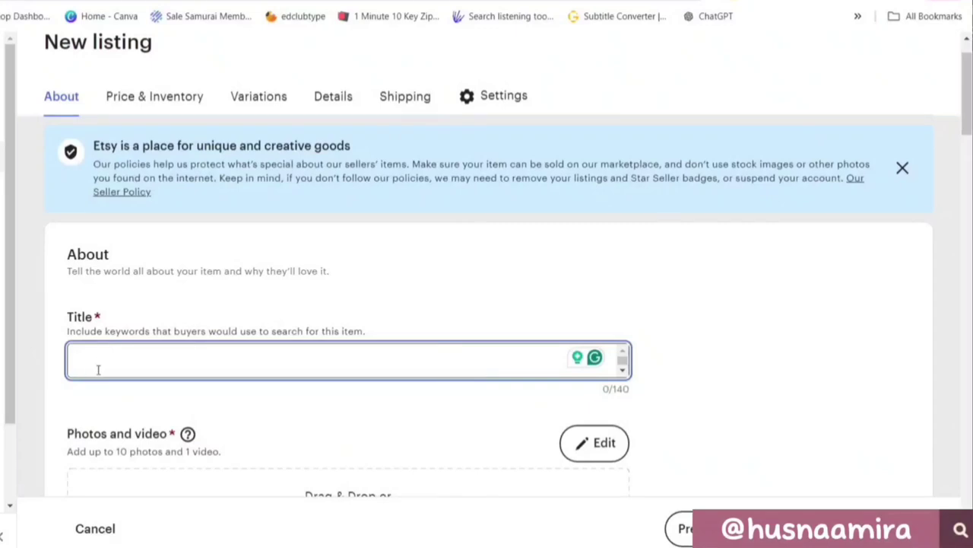
{"action": "type", "text": "cl"}
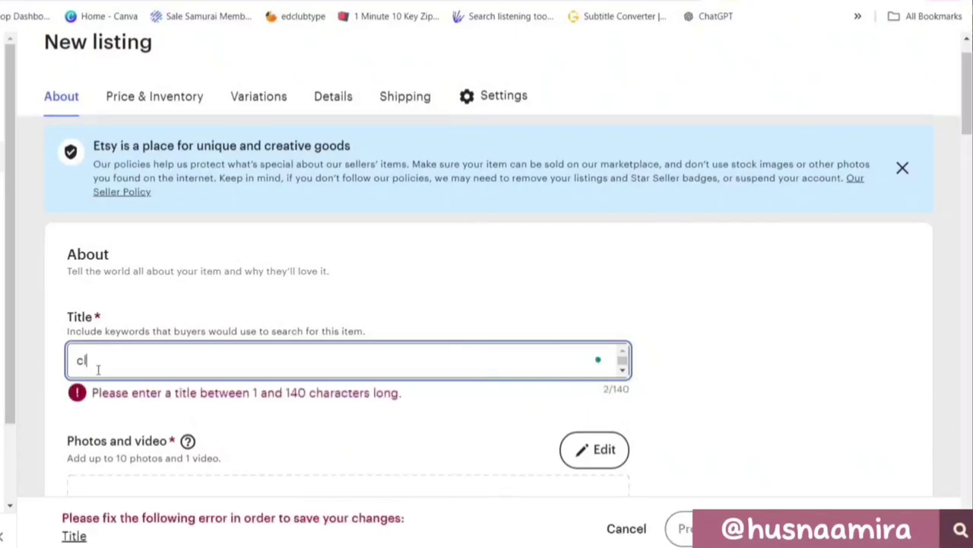
{"action": "type", "text": "eaning plan"}
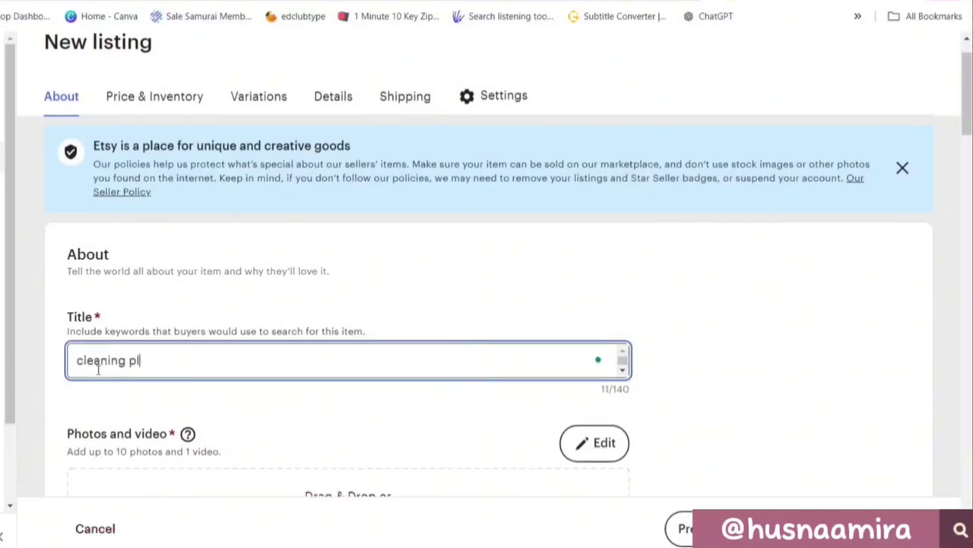
{"action": "key", "text": "ctrl+a"}
{"action": "type", "text": "Cla"}
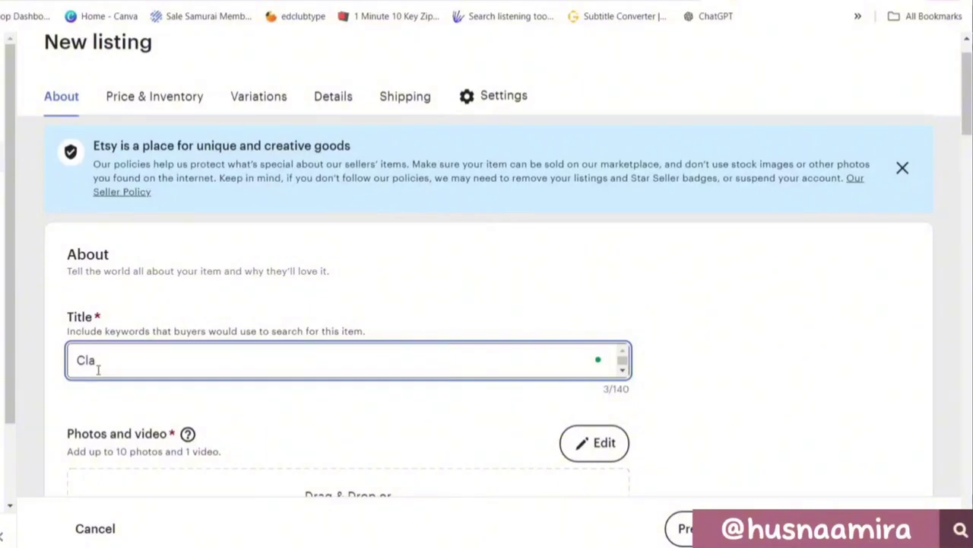
{"action": "key", "text": "BackSpace"}
{"action": "type", "text": "eaning Planner, "}
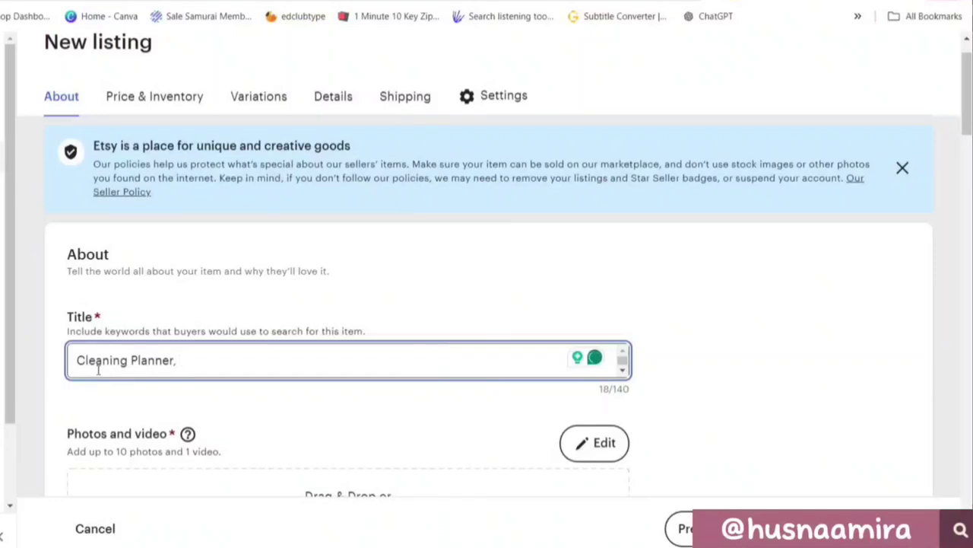
{"action": "type", "text": "Househol"}
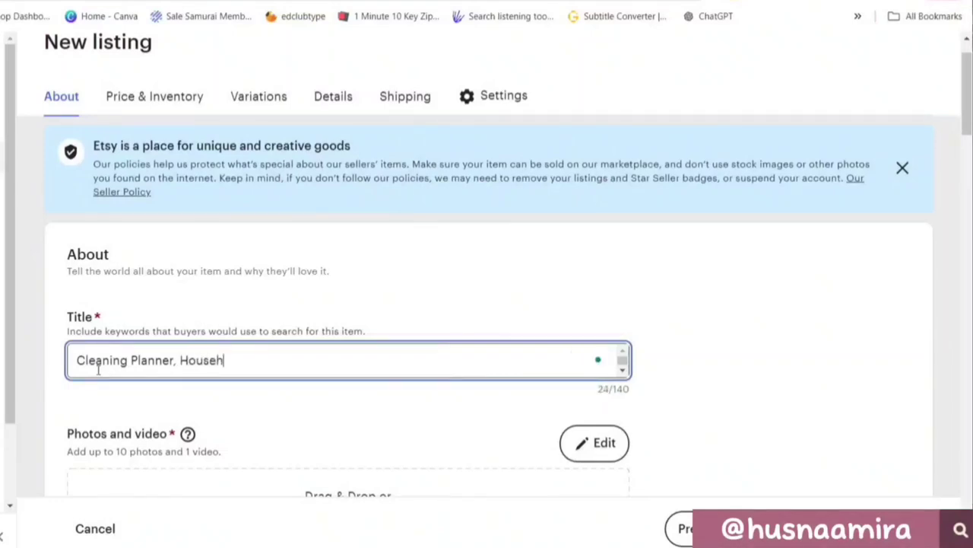
{"action": "type", "text": "d Planner,"}
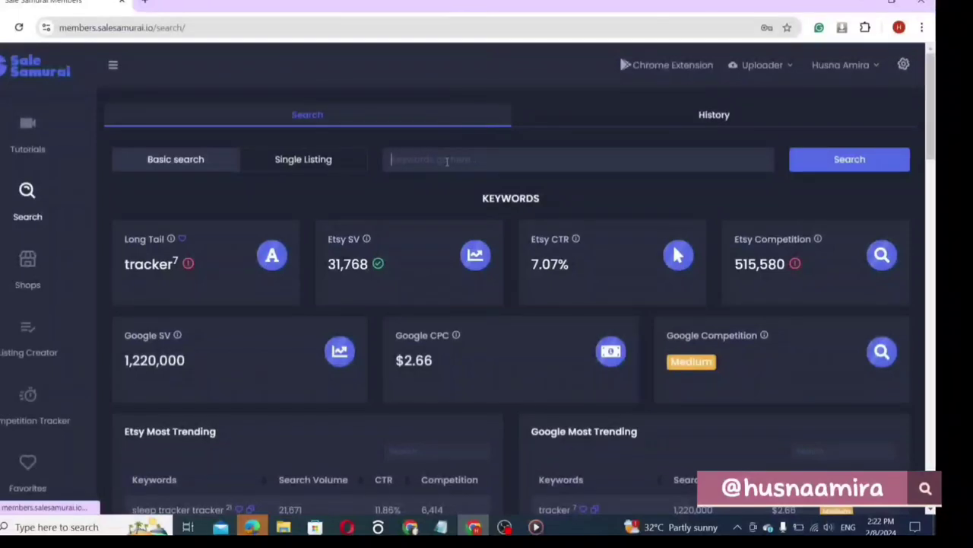
Step: Search Sale Samurai for the keyword "cleaning planner" and examine its Etsy search volume and competition
{"action": "type", "text": "cleaning planner"}
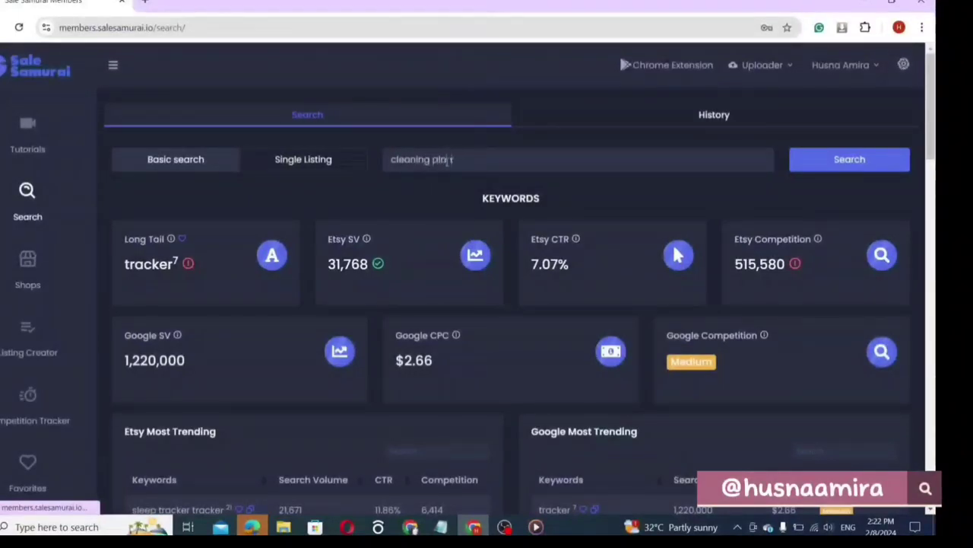
{"action": "left_click", "coordinate": [811, 161]}
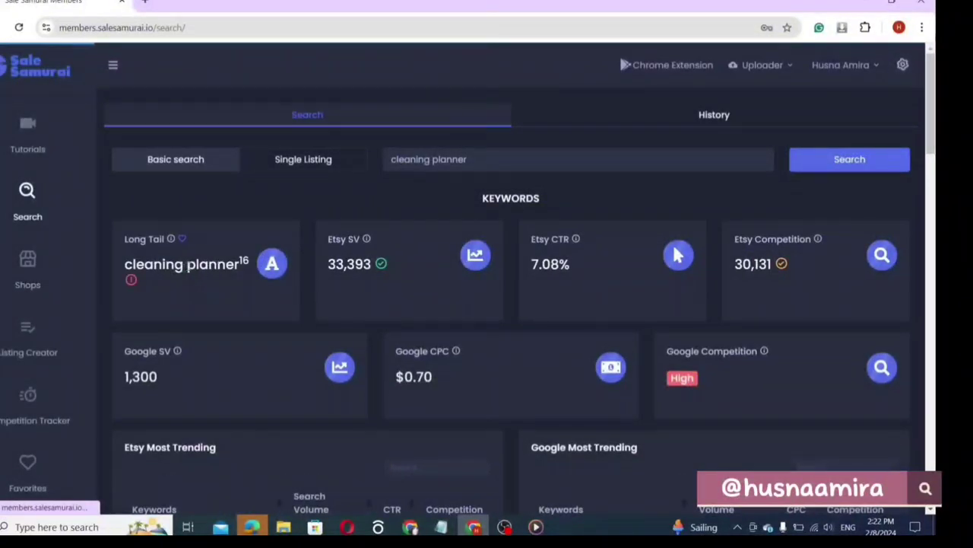
{"action": "mouse_move", "coordinate": [366, 242]}
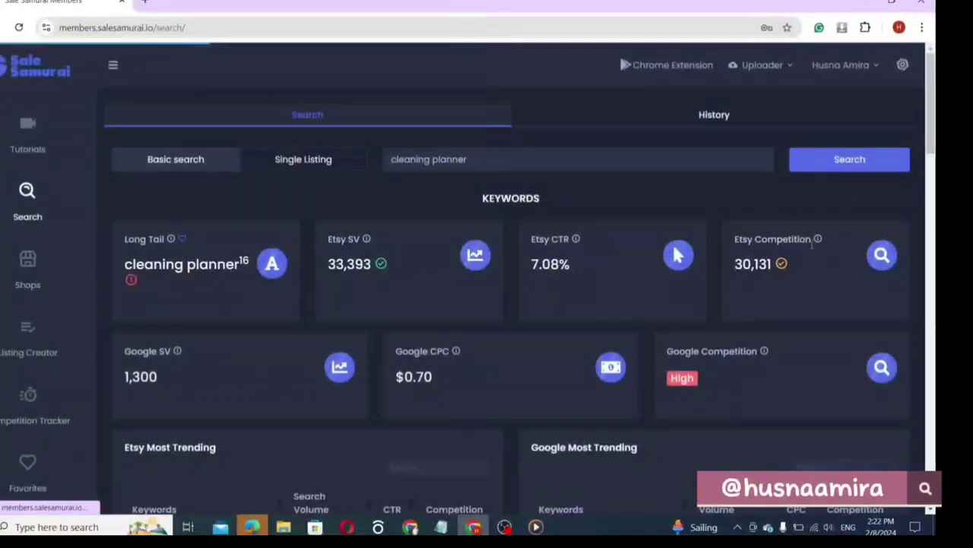
{"action": "mouse_move", "coordinate": [818, 242]}
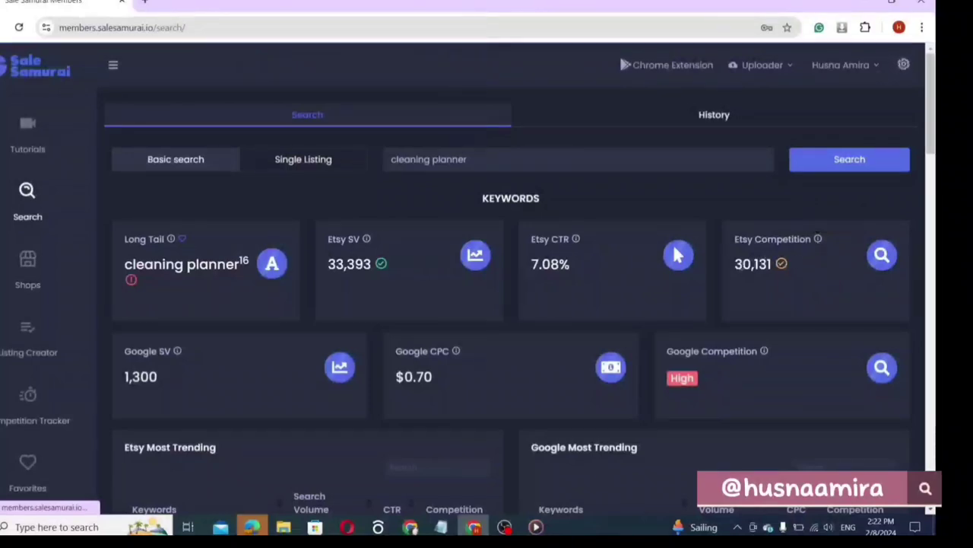
Step: Copy the Etsy trending keyword "cleaning planner canva" from Sale Samurai and paste it at the end of the Etsy listing title
{"action": "scroll", "coordinate": [928, 213], "scroll_direction": "down", "scroll_amount": 5}
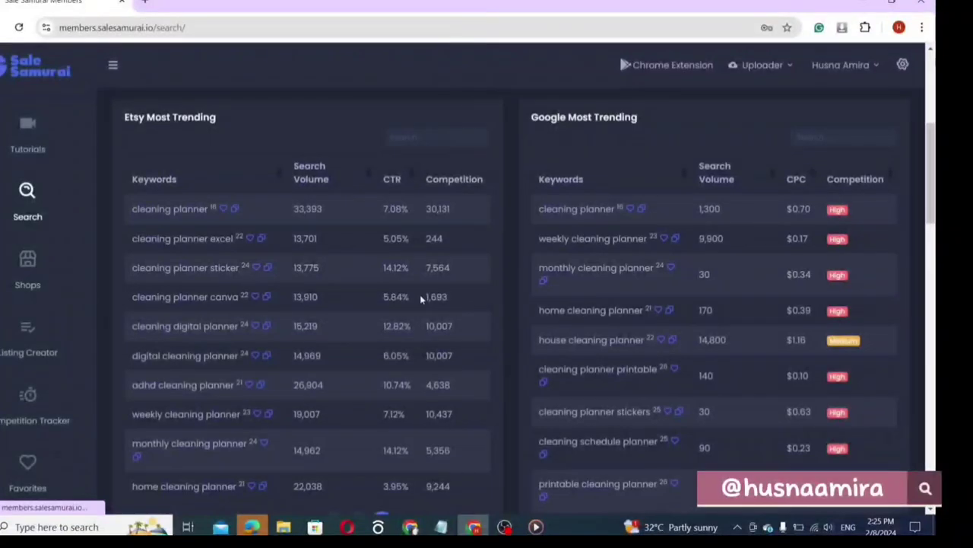
{"action": "left_click", "coordinate": [267, 299]}
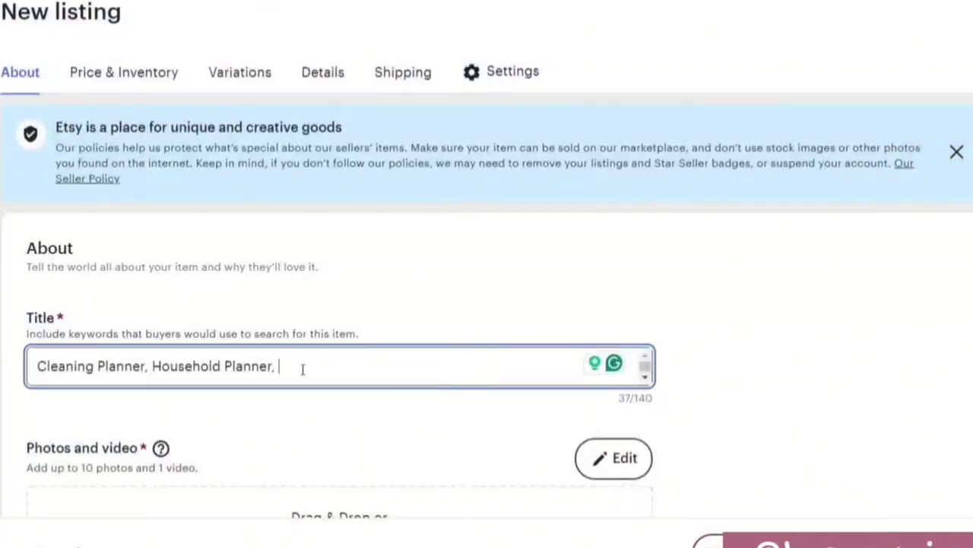
{"action": "right_click", "coordinate": [302, 368]}
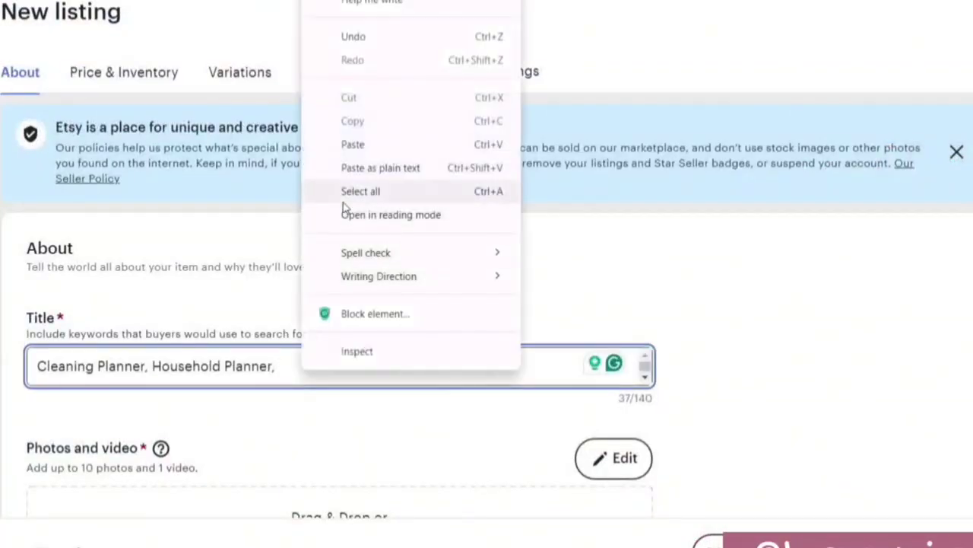
{"action": "left_click", "coordinate": [352, 144]}
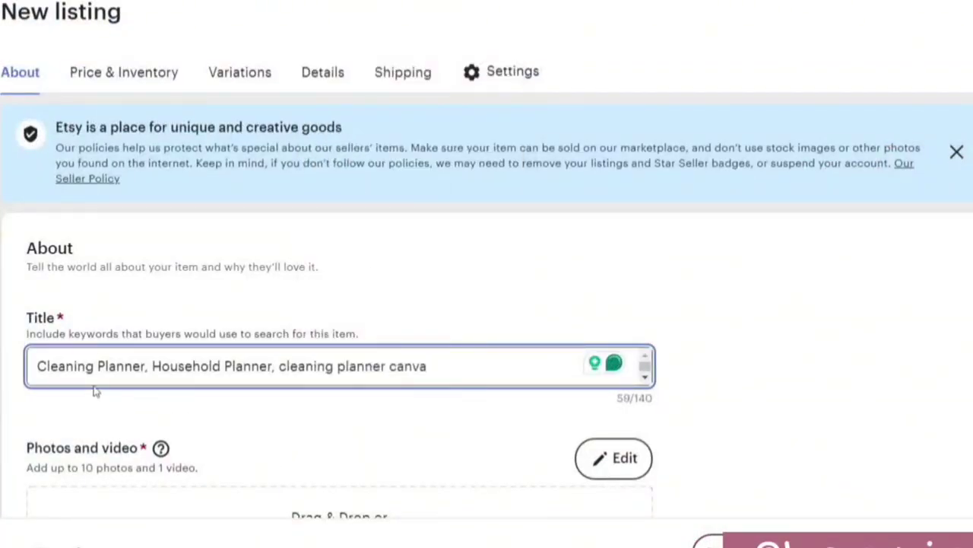
Step: Remove "Cleaning Planner, Household Planner," from the title and add a comma after "cleaning planner canva"
{"action": "left_click_drag", "start_coordinate": [34, 368], "coordinate": [282, 372]}
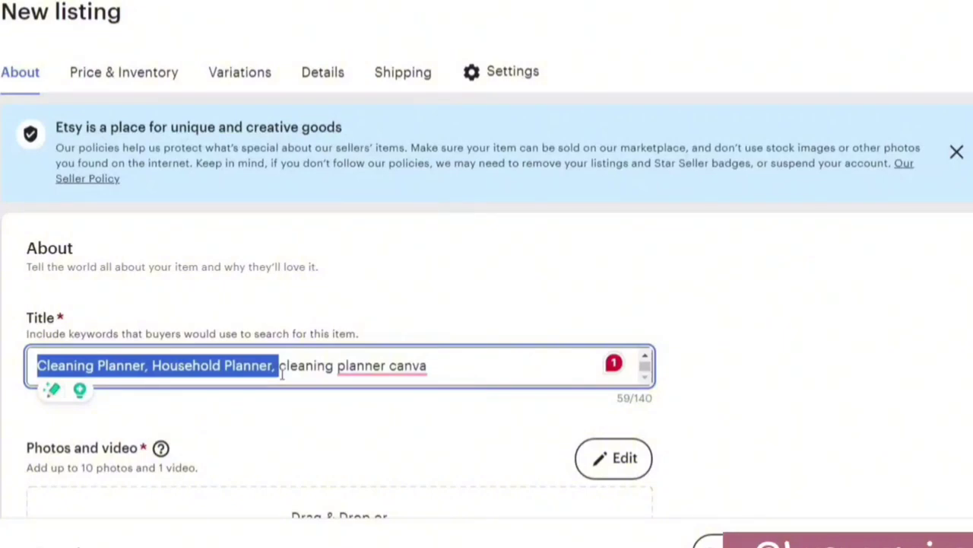
{"action": "key", "text": "BackSpace"}
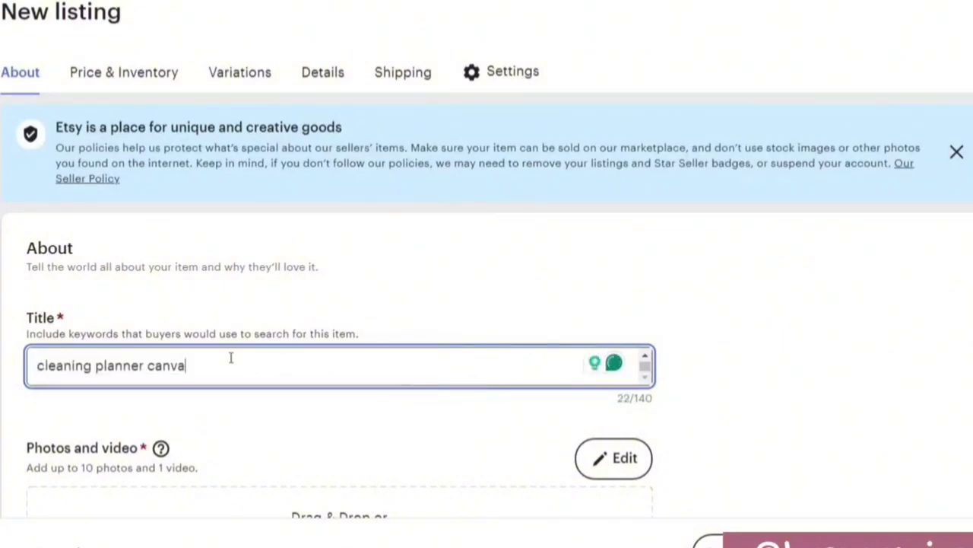
{"action": "type", "text": ","}
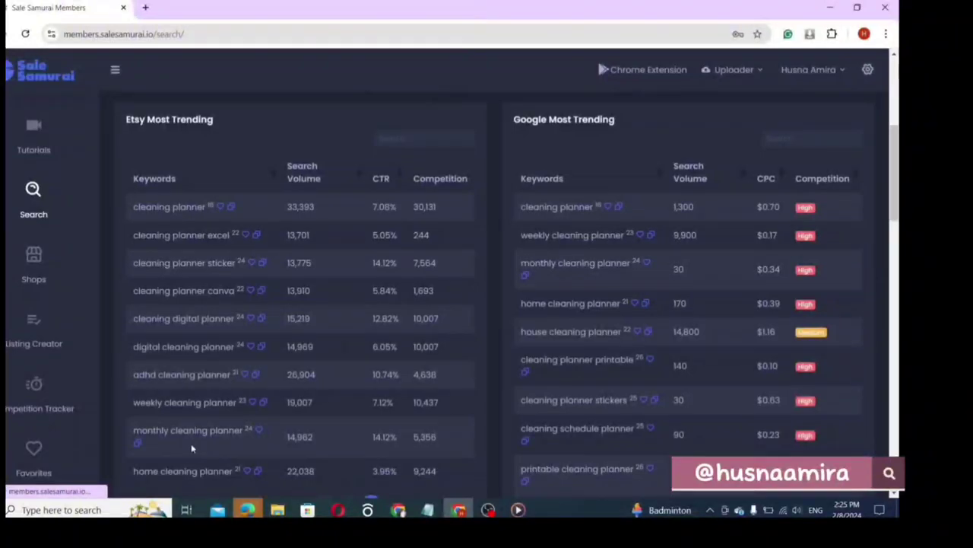
Step: Copy "monthly cleaning planner" from Sale Samurai's Etsy trending keywords and append it to the listing title, followed by a comma
{"action": "left_click", "coordinate": [138, 443]}
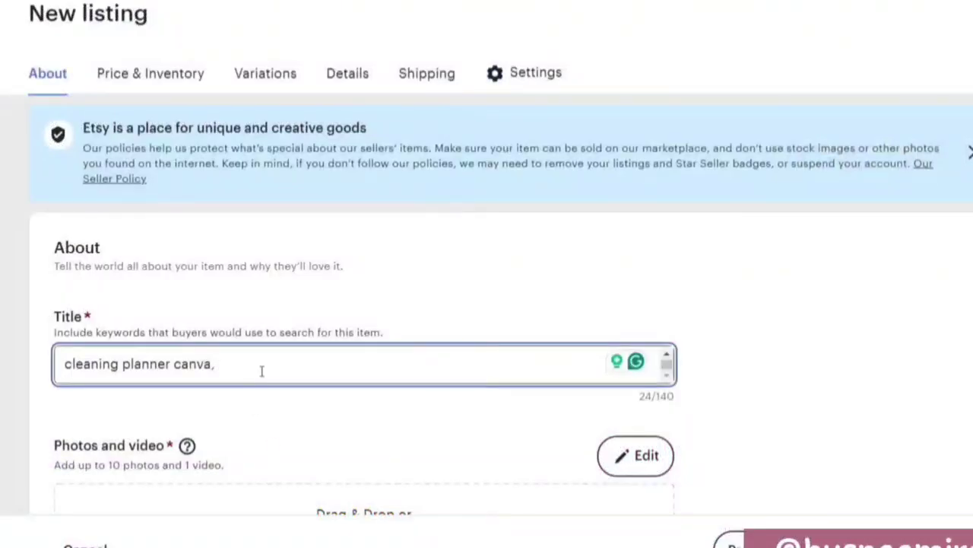
{"action": "right_click", "coordinate": [261, 370]}
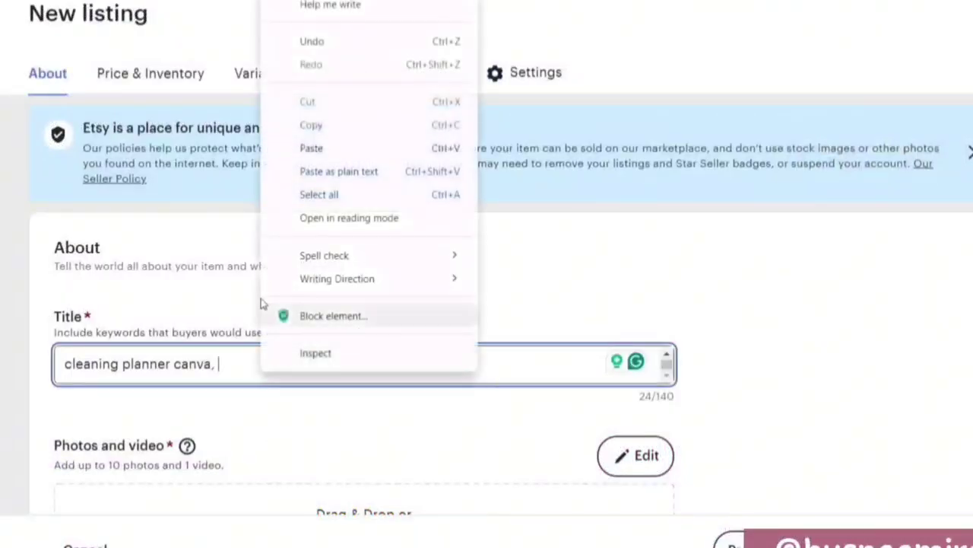
{"action": "left_click", "coordinate": [312, 149]}
{"action": "type", "text": ","}
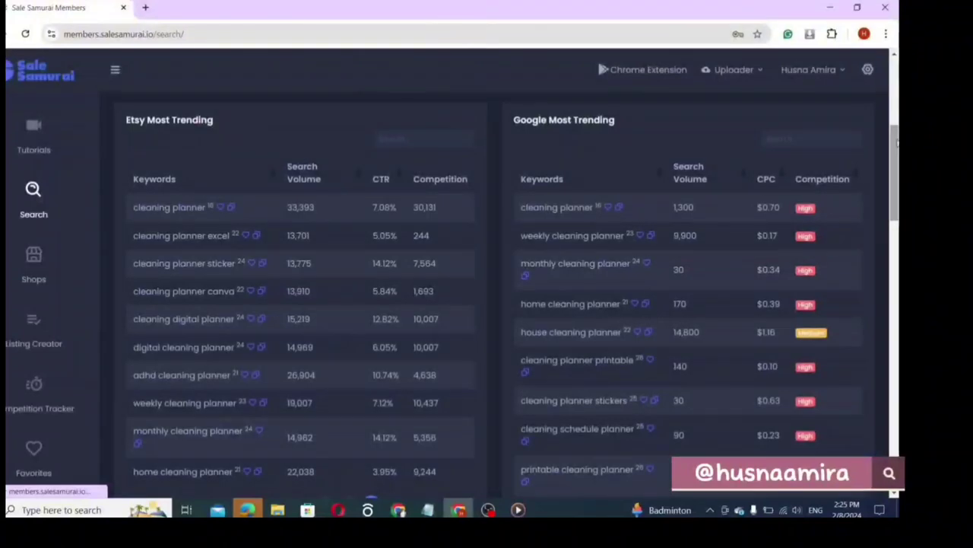
Step: Copy "home cleaning planner" from Sale Samurai's Etsy trending keywords and append it to the Etsy listing title, followed by a comma
{"action": "scroll", "coordinate": [261, 474], "scroll_direction": "down", "scroll_amount": 1}
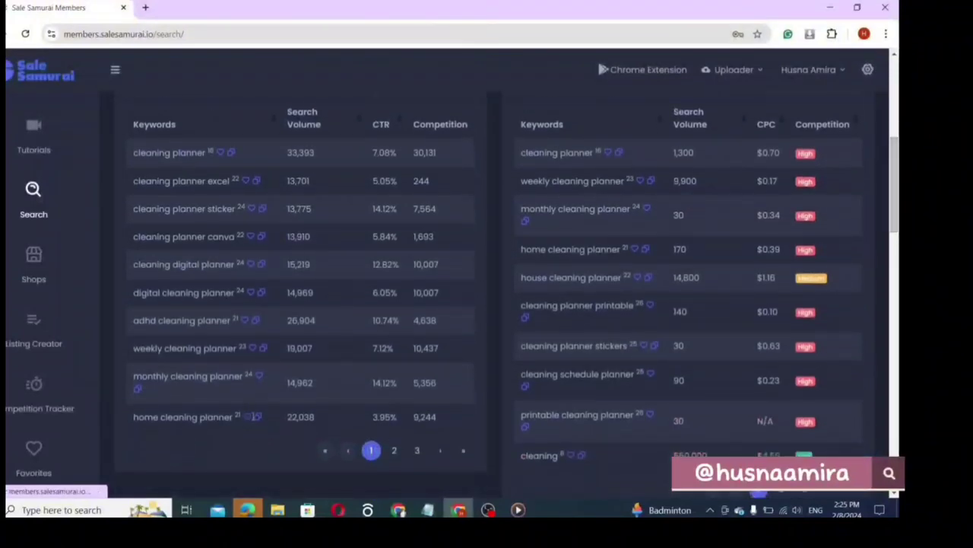
{"action": "left_click", "coordinate": [257, 420]}
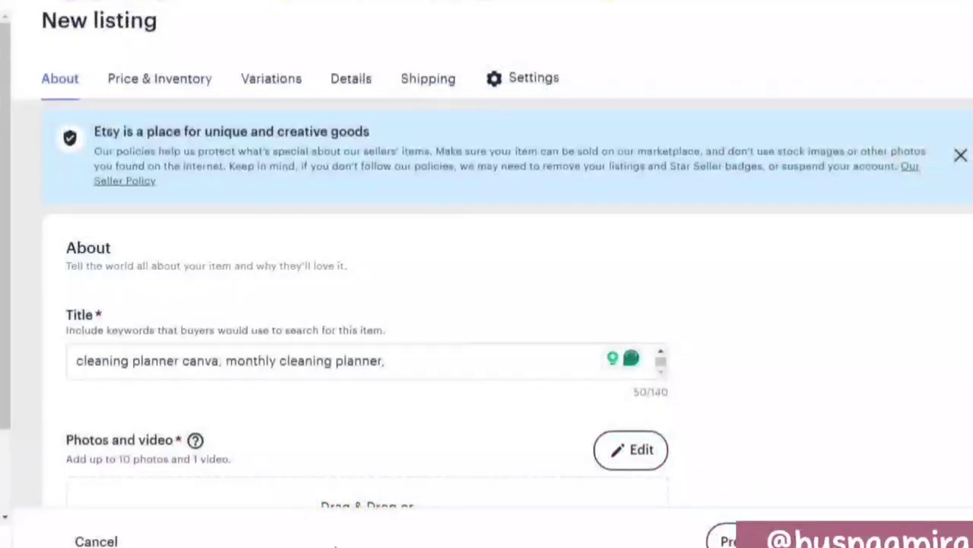
{"action": "left_click", "coordinate": [394, 511]}
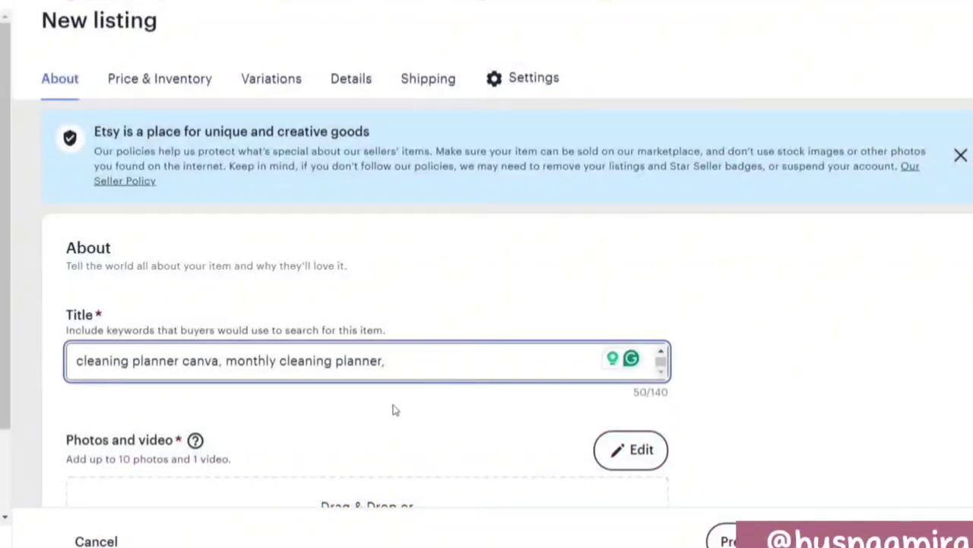
{"action": "right_click", "coordinate": [408, 362]}
{"action": "left_click", "coordinate": [464, 146]}
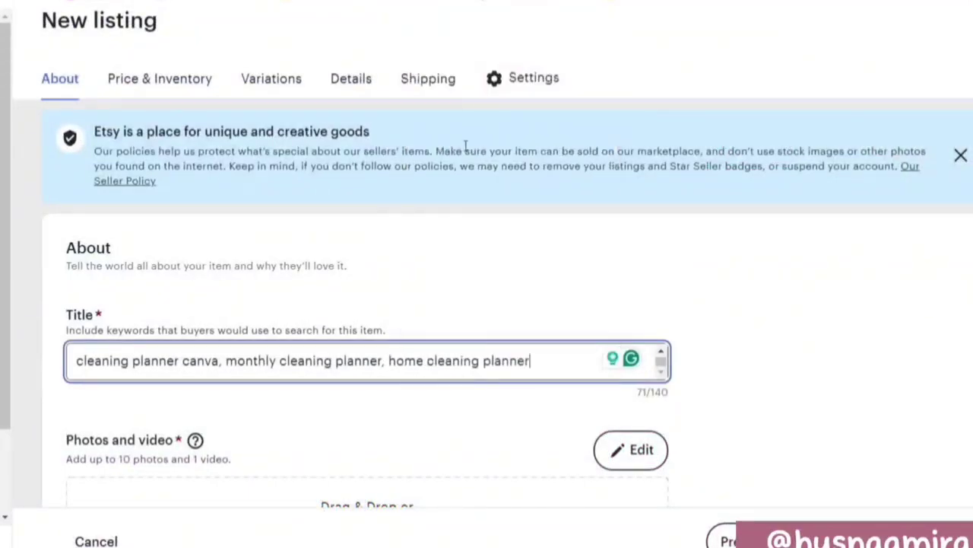
{"action": "type", "text": ","}
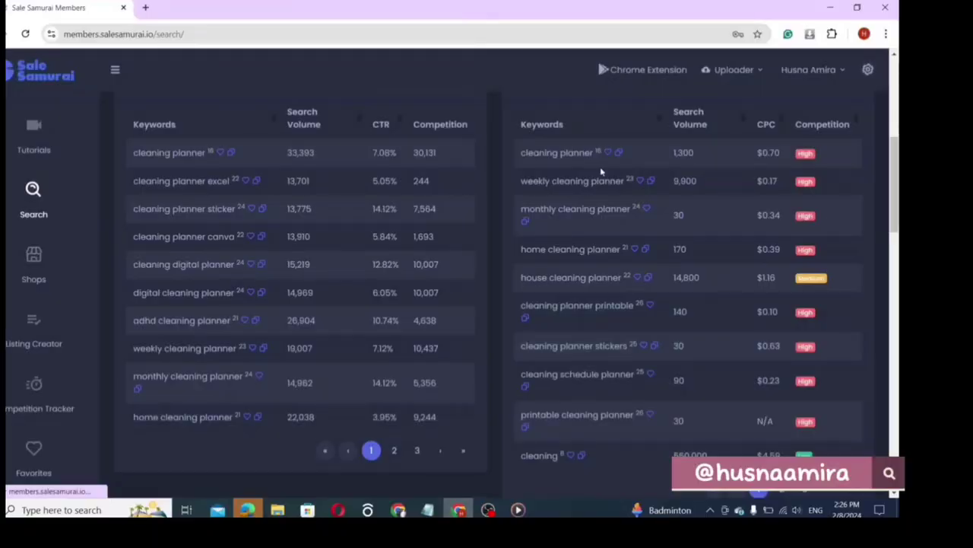
Step: Copy "editable cleaning planner" from page 2 of Sale Samurai's Etsy trending keywords and append it to the listing title with a comma
{"action": "left_click", "coordinate": [393, 452]}
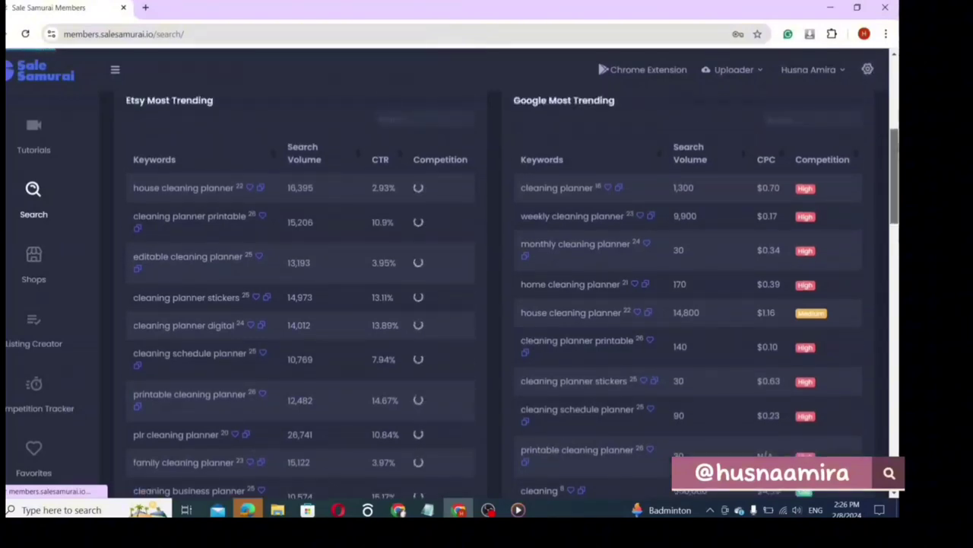
{"action": "scroll", "coordinate": [346, 250], "scroll_direction": "down", "scroll_amount": 1}
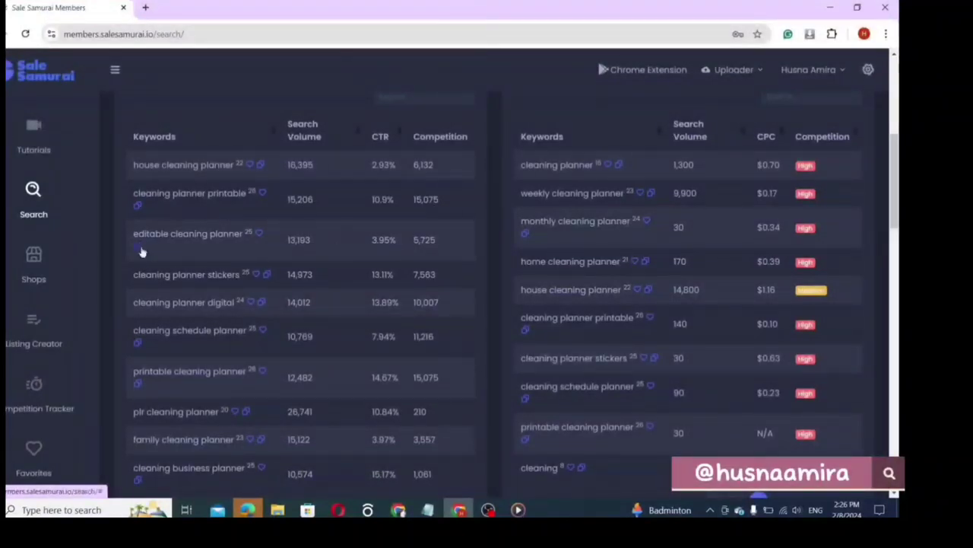
{"action": "left_click", "coordinate": [138, 246]}
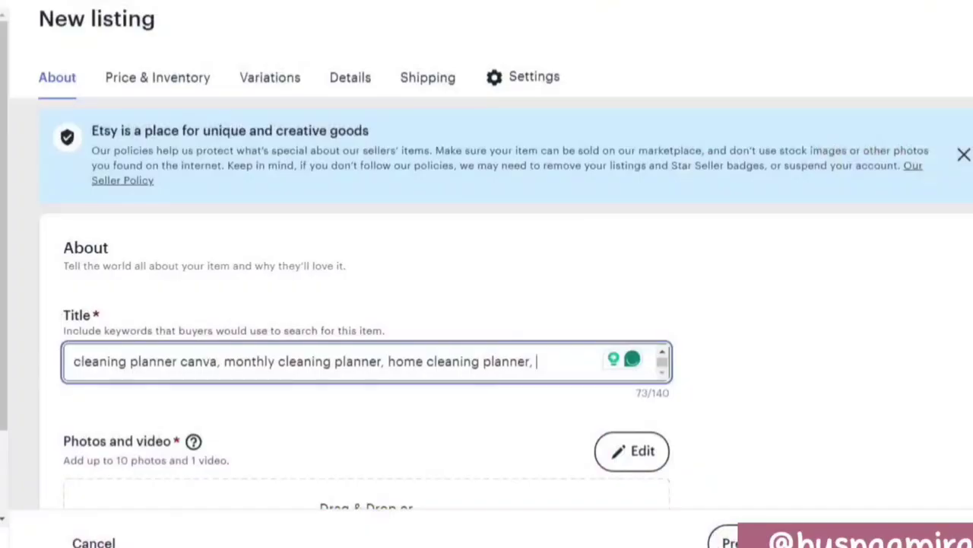
{"action": "left_click", "coordinate": [398, 510]}
{"action": "right_click", "coordinate": [545, 362]}
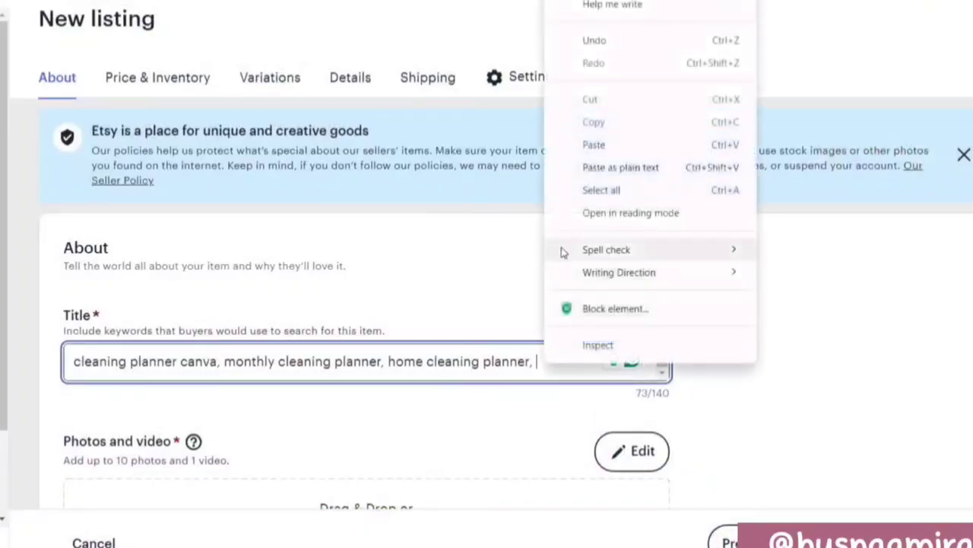
{"action": "left_click", "coordinate": [588, 143]}
{"action": "type", "text": ","}
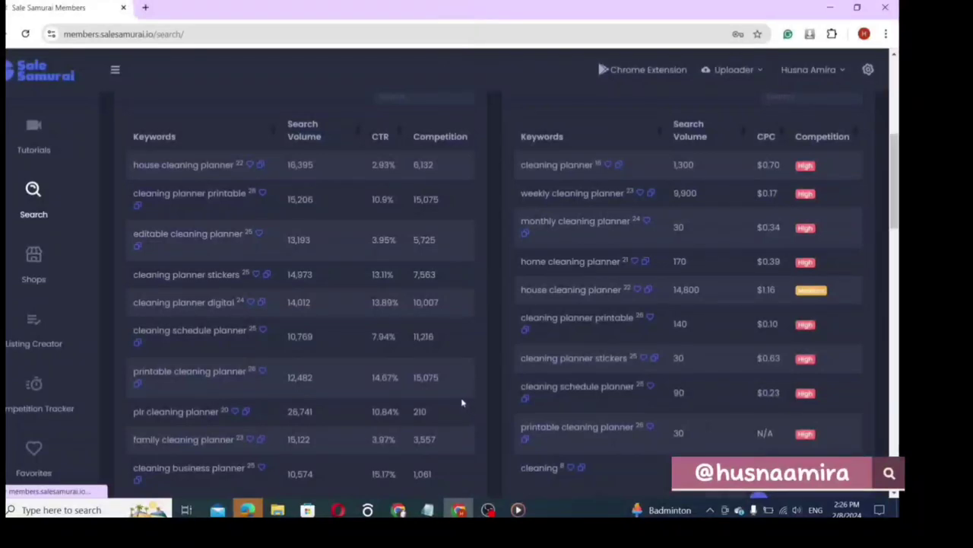
Step: Copy the Etsy trending keyword "family cleaning planner" from Sale Samurai and add it with a comma at the end of the listing title
{"action": "left_click", "coordinate": [261, 444]}
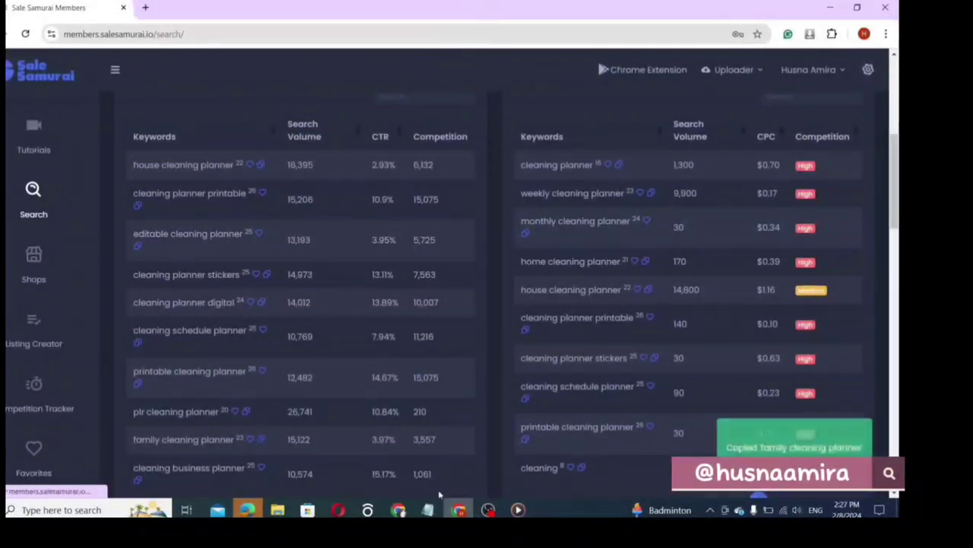
{"action": "left_click", "coordinate": [392, 513]}
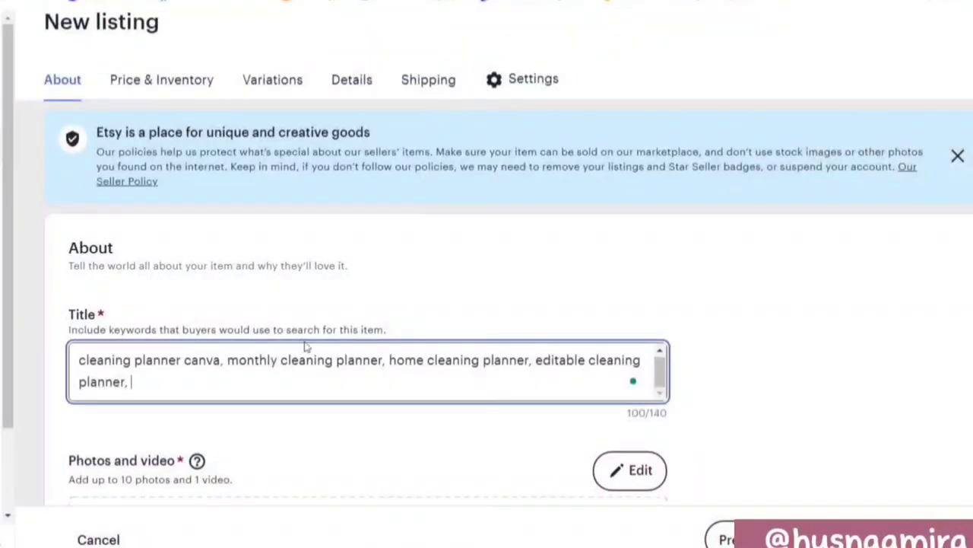
{"action": "right_click", "coordinate": [175, 379]}
{"action": "left_click", "coordinate": [224, 167]}
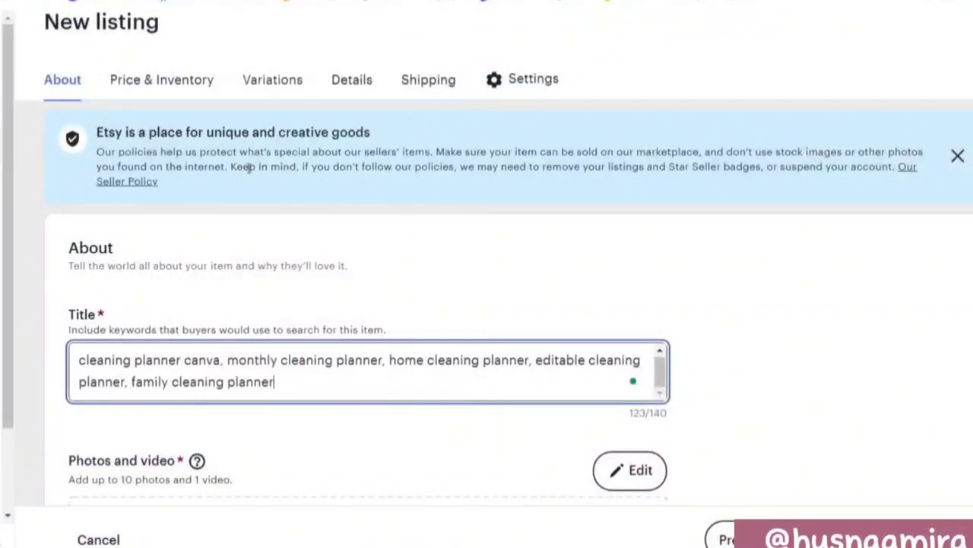
{"action": "type", "text": ","}
Step: Review Sale Samurai's keywords, listings and tags, then copy the Google trending keyword "house cleaning planner" and append it to the Etsy title
{"action": "key", "text": "alt+Tab"}
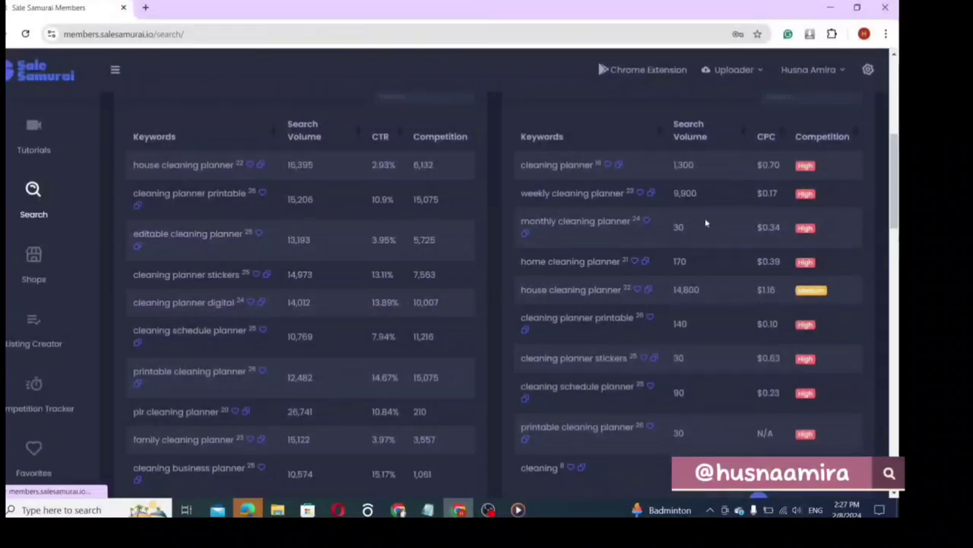
{"action": "scroll", "coordinate": [894, 221], "scroll_direction": "up", "scroll_amount": 1}
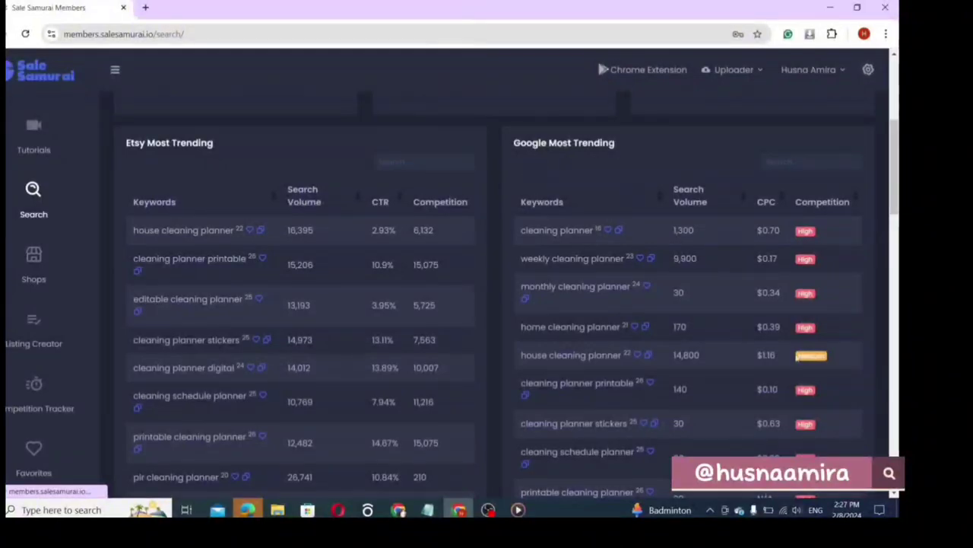
{"action": "scroll", "coordinate": [507, 297], "scroll_direction": "down", "scroll_amount": 2}
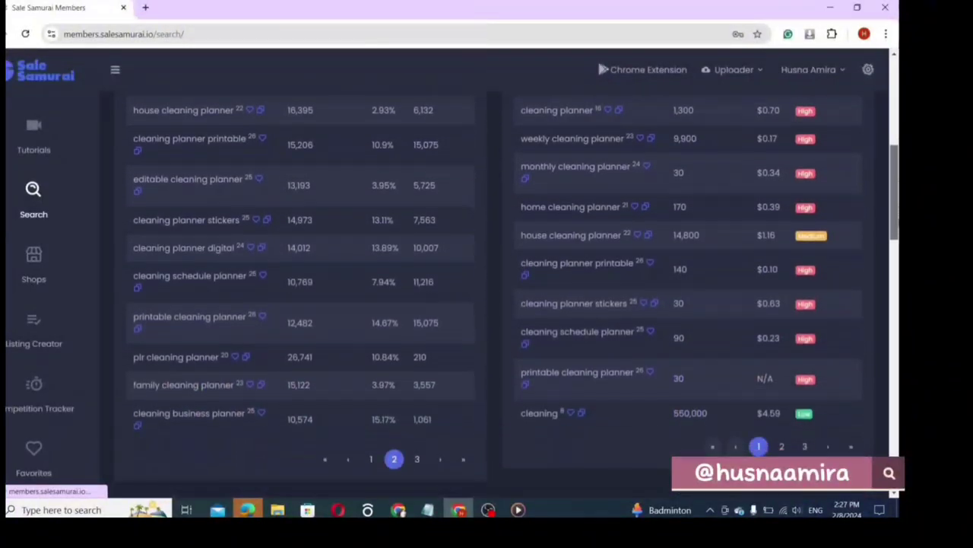
{"action": "scroll", "coordinate": [657, 138], "scroll_direction": "down", "scroll_amount": 8}
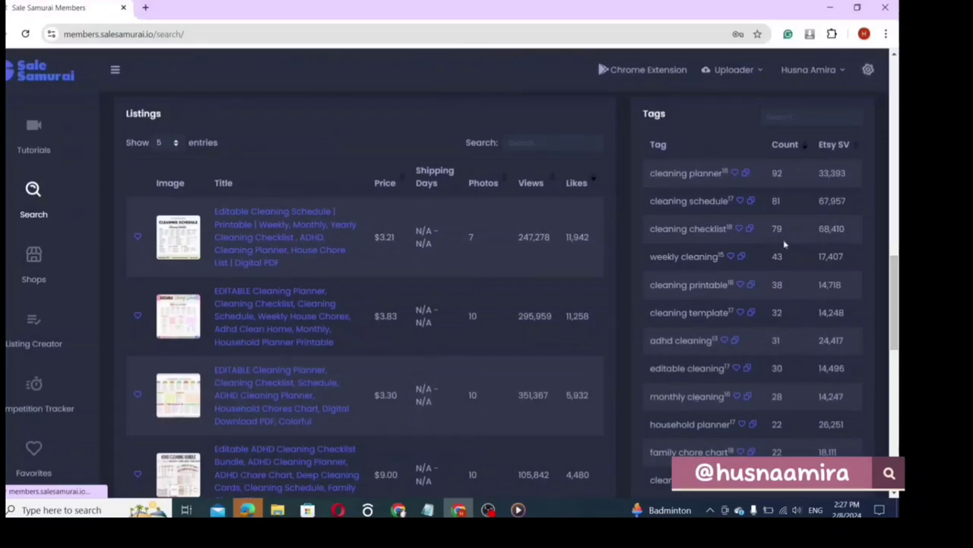
{"action": "scroll", "coordinate": [787, 207], "scroll_direction": "down", "scroll_amount": 1}
{"action": "scroll", "coordinate": [825, 297], "scroll_direction": "down", "scroll_amount": 1}
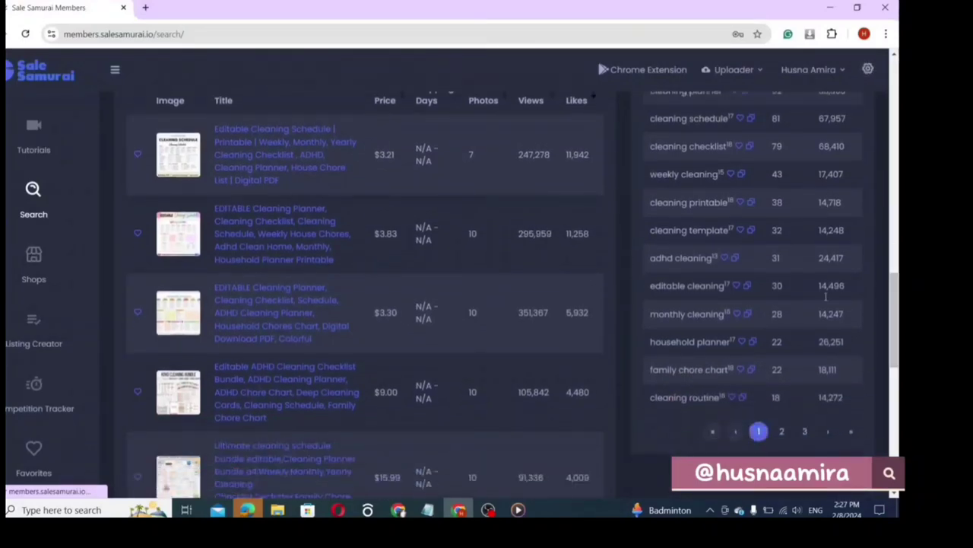
{"action": "left_click_drag", "start_coordinate": [896, 319], "coordinate": [896, 176]}
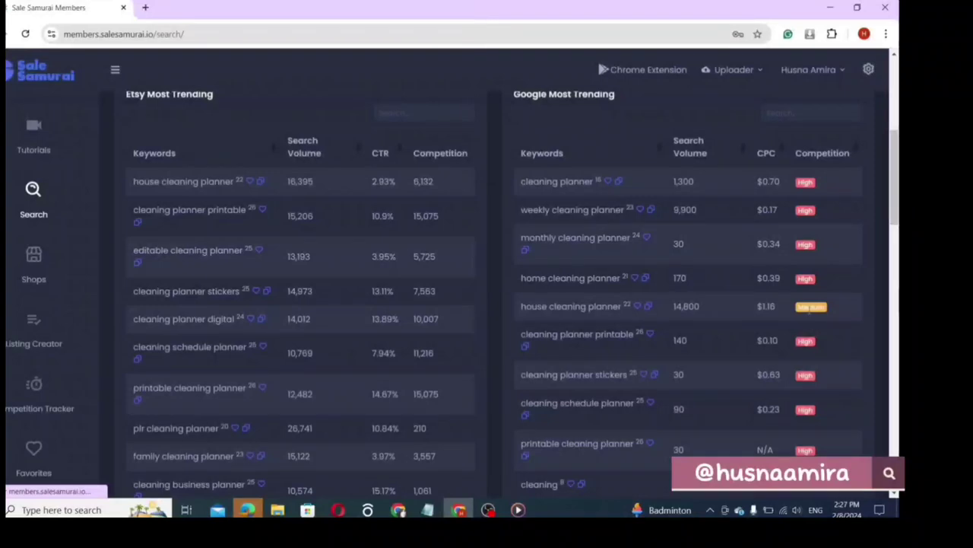
{"action": "left_click", "coordinate": [651, 308]}
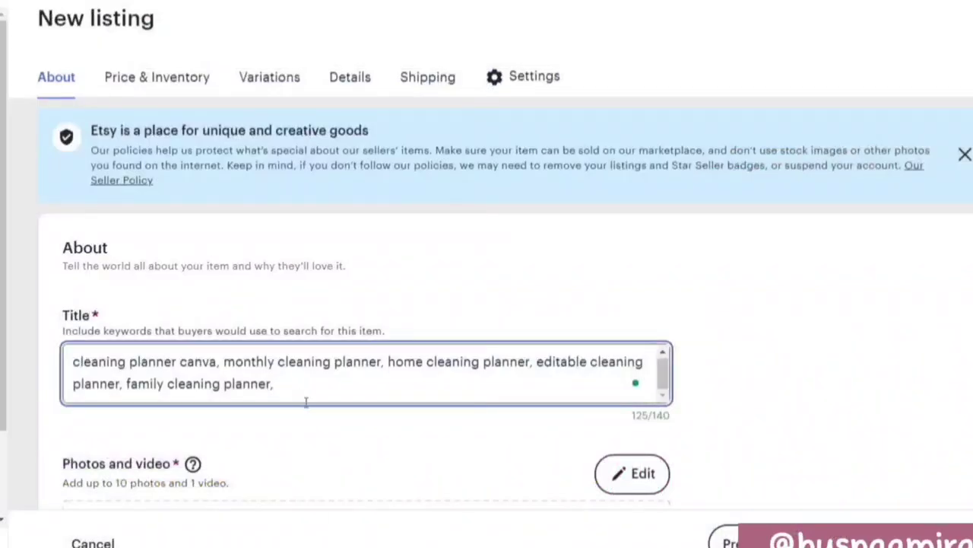
{"action": "right_click", "coordinate": [309, 389]}
{"action": "left_click", "coordinate": [314, 171]}
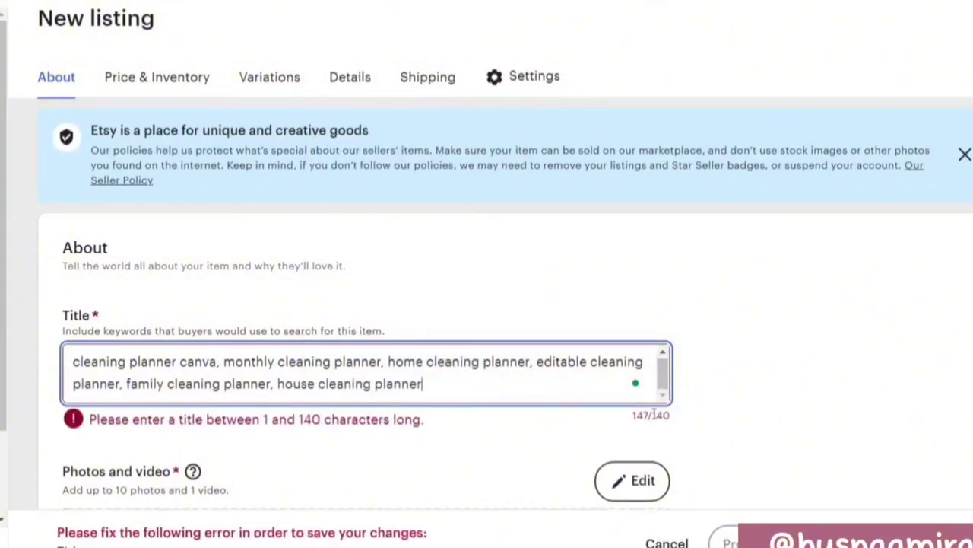
Step: Delete the last word "planner" from the title to fit the 140-character limit
{"action": "key", "text": "BackSpace"}
{"action": "key", "text": "BackSpace"}
{"action": "key", "text": "BackSpace"}
{"action": "key", "text": "BackSpace"}
{"action": "key", "text": "BackSpace"}
{"action": "key", "text": "BackSpace"}
{"action": "key", "text": "BackSpace"}
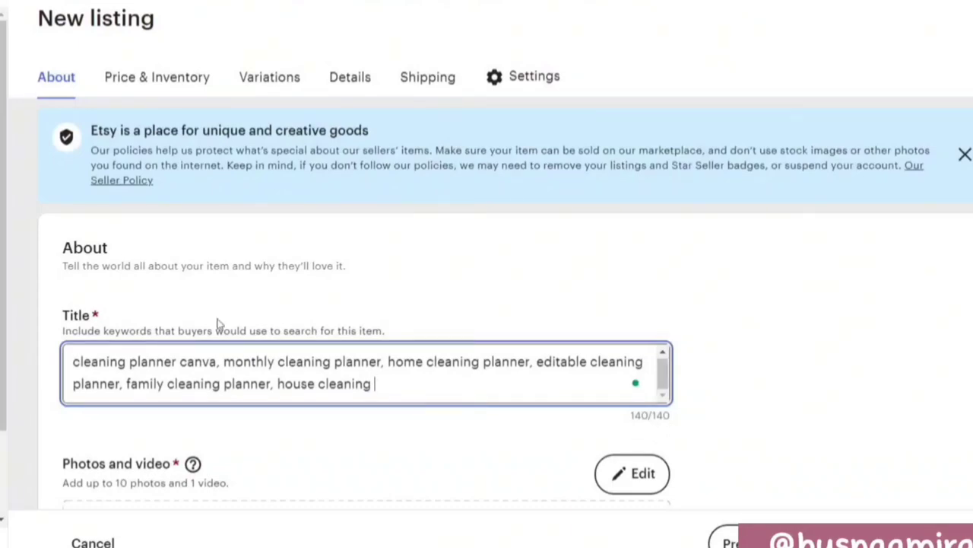
Step: Capitalize the first letters of "Cleaning", "Planner", "Canva" and "Monthly" at the beginning of the listing title
{"action": "left_click_drag", "start_coordinate": [79, 362], "coordinate": [67, 362]}
{"action": "type", "text": "C"}
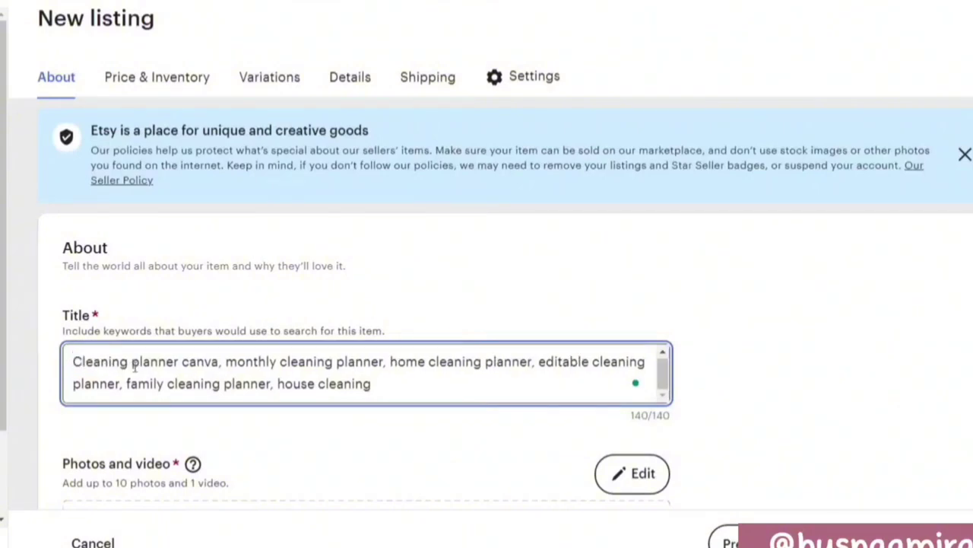
{"action": "left_click_drag", "start_coordinate": [139, 363], "coordinate": [130, 364]}
{"action": "type", "text": "P"}
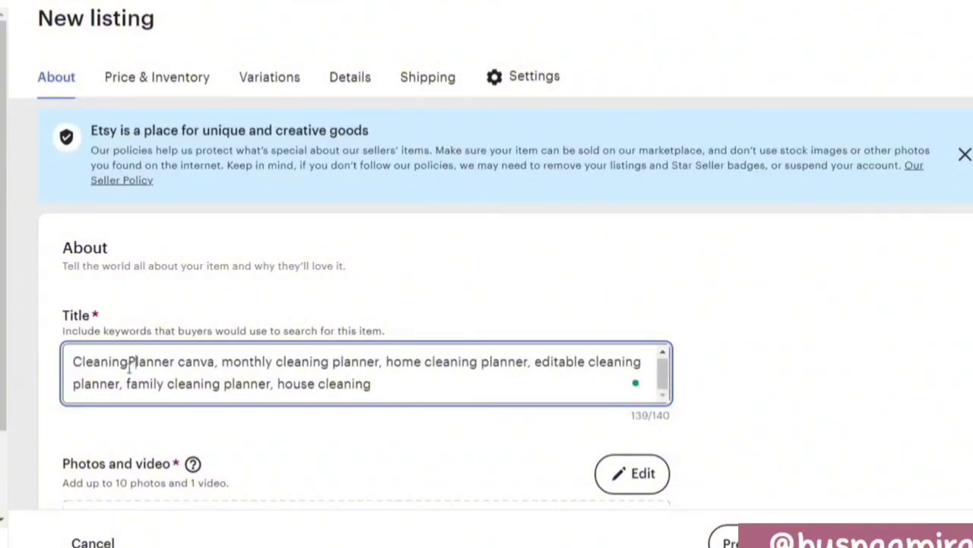
{"action": "left_click_drag", "start_coordinate": [187, 364], "coordinate": [178, 364]}
{"action": "type", "text": "C"}
{"action": "left_click_drag", "start_coordinate": [232, 363], "coordinate": [222, 363]}
{"action": "type", "text": "M"}
Step: Upload images 1 to 10 from the "cleaning planner" folder in Downloads as the listing photos
{"action": "scroll", "coordinate": [149, 219], "scroll_direction": "down", "scroll_amount": 4}
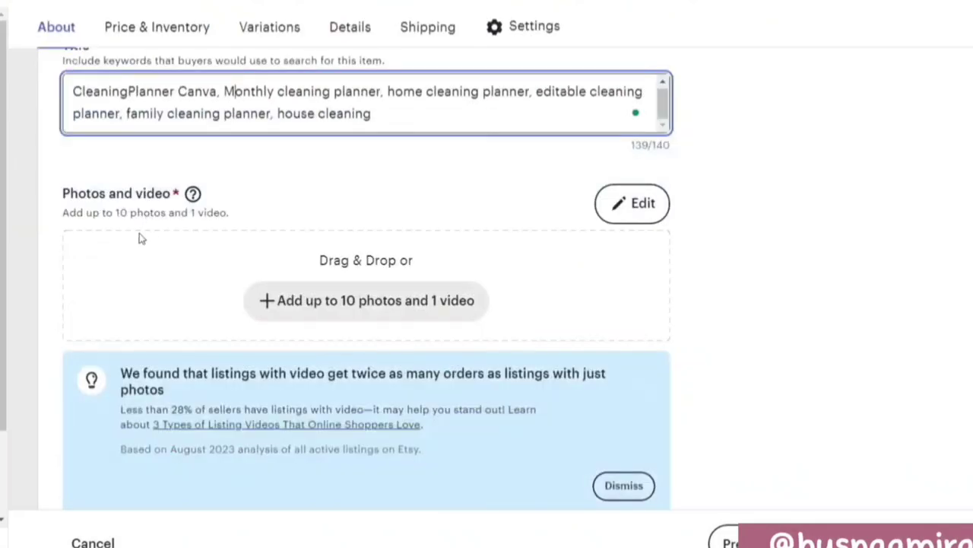
{"action": "left_click", "coordinate": [305, 312]}
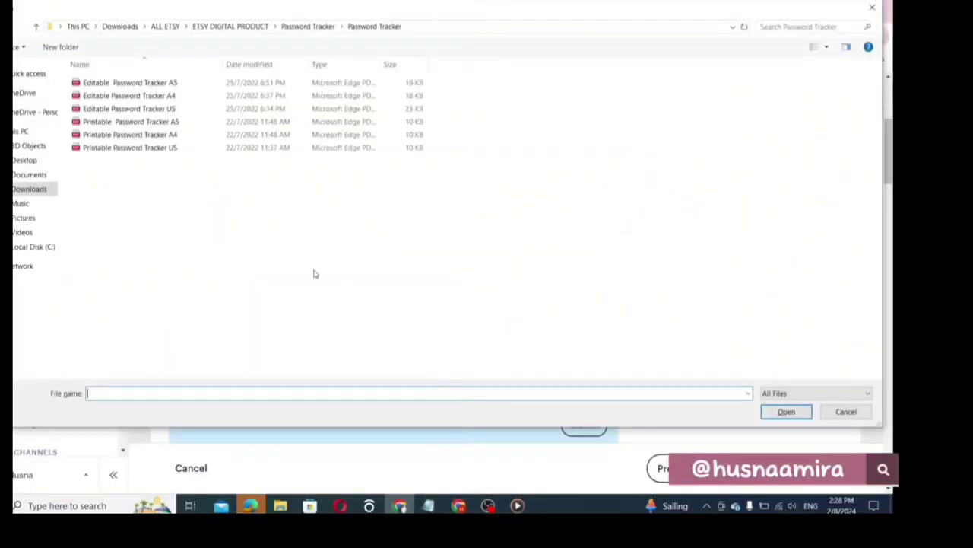
{"action": "left_click", "coordinate": [120, 25]}
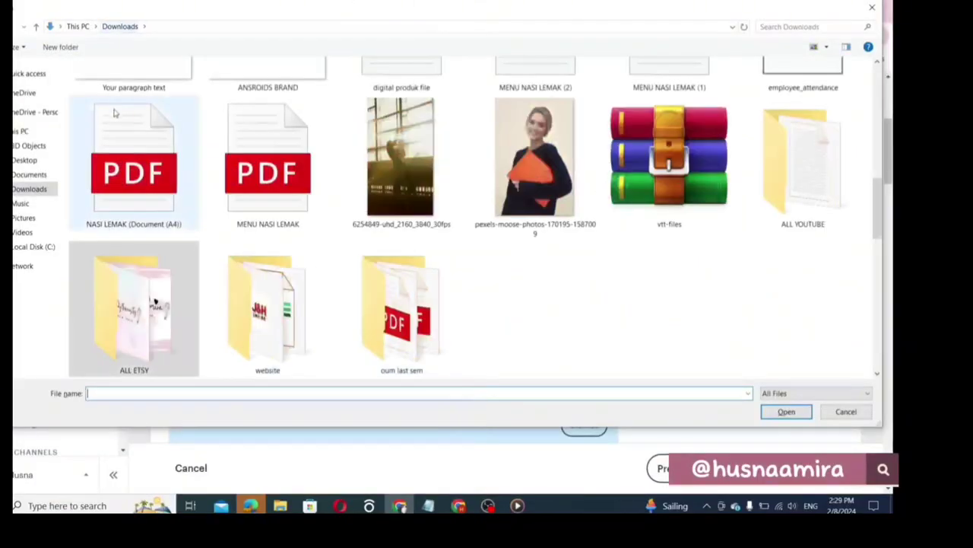
{"action": "scroll", "coordinate": [165, 213], "scroll_direction": "up", "scroll_amount": 5}
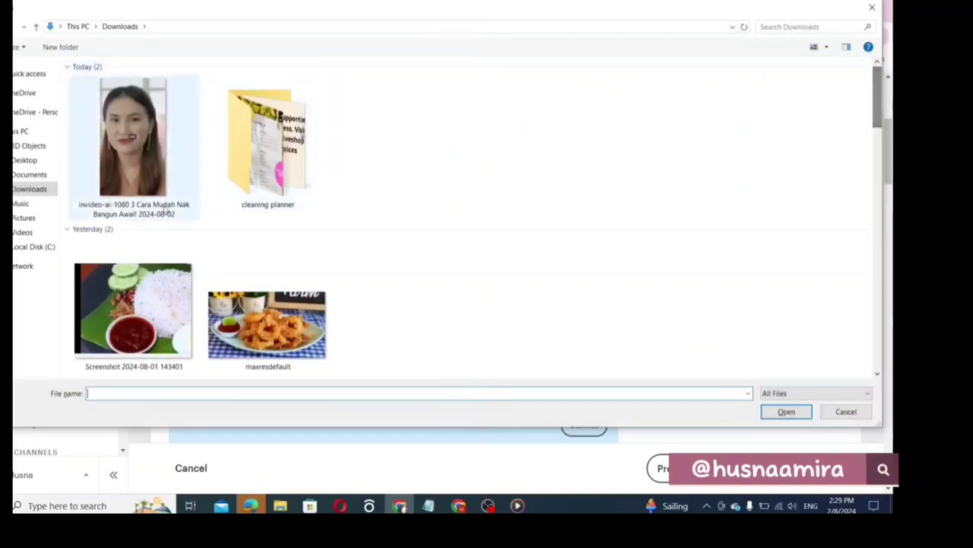
{"action": "double_click", "coordinate": [282, 163]}
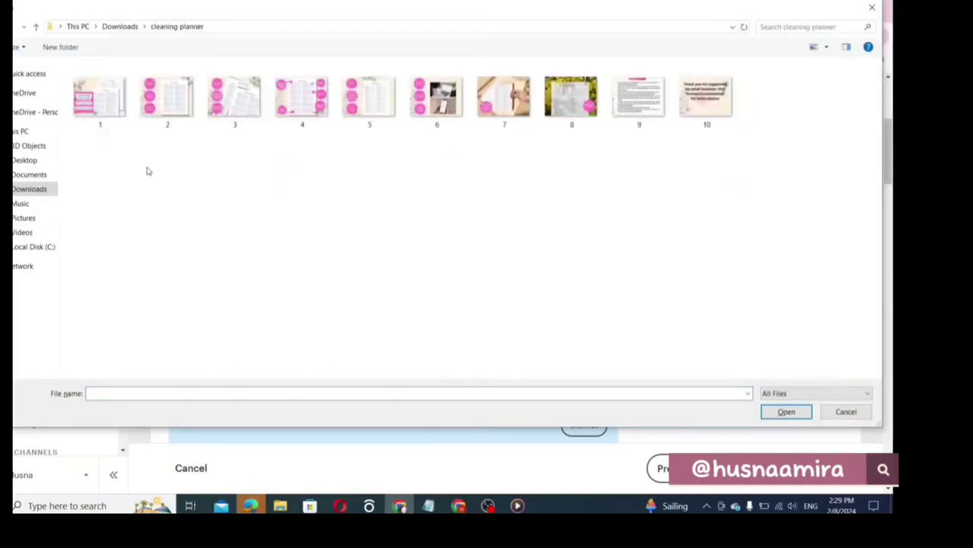
{"action": "left_click", "coordinate": [102, 114]}
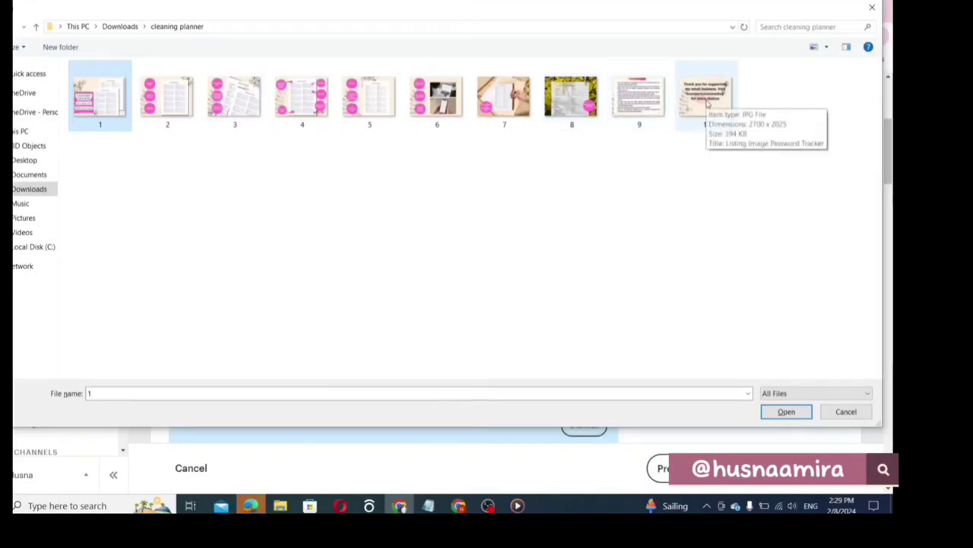
{"action": "left_click_drag", "start_coordinate": [756, 109], "coordinate": [68, 114]}
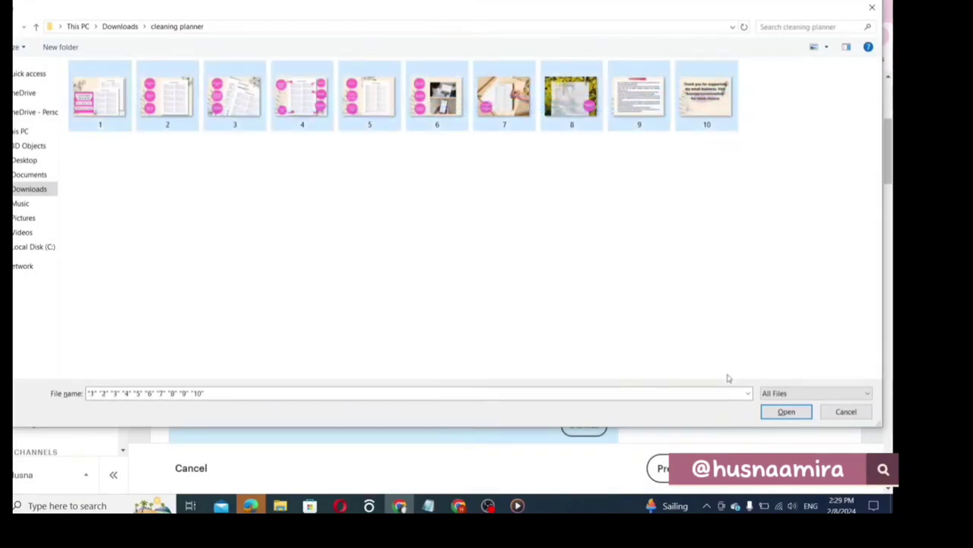
{"action": "left_click", "coordinate": [803, 415]}
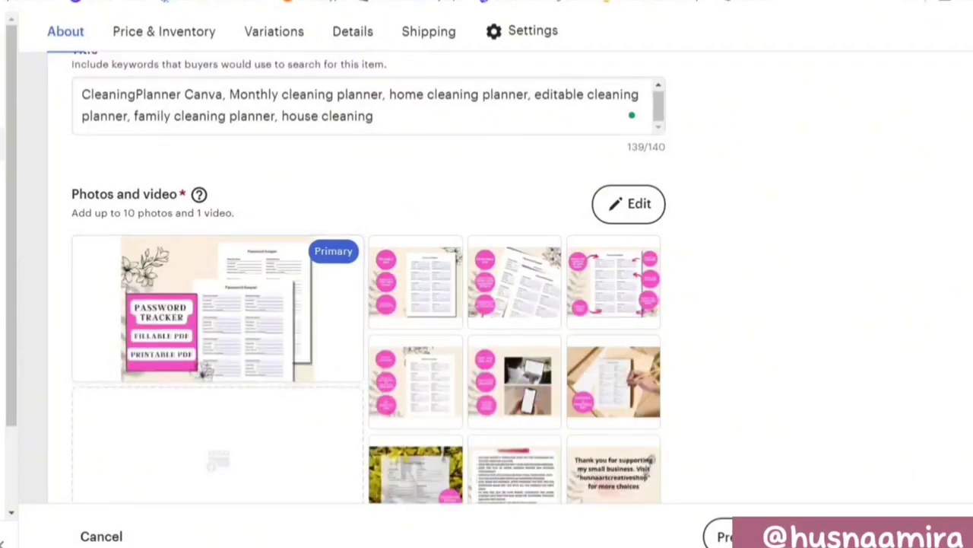
Step: Reorder the listing photos, moving the "Thank you for supporting my small business" image to second place and the yellow-flower background image to third
{"action": "scroll", "coordinate": [426, 258], "scroll_direction": "down", "scroll_amount": 1}
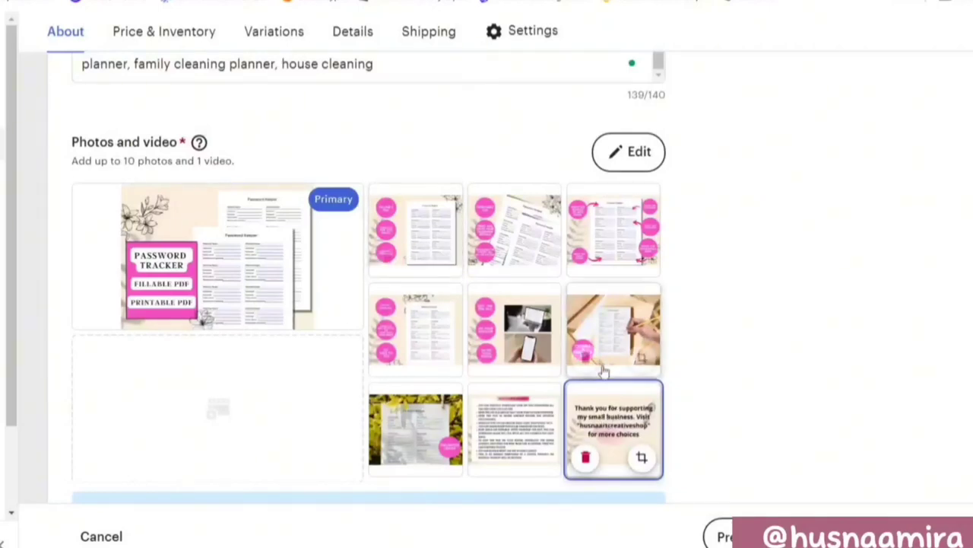
{"action": "left_click_drag", "start_coordinate": [608, 414], "coordinate": [414, 246]}
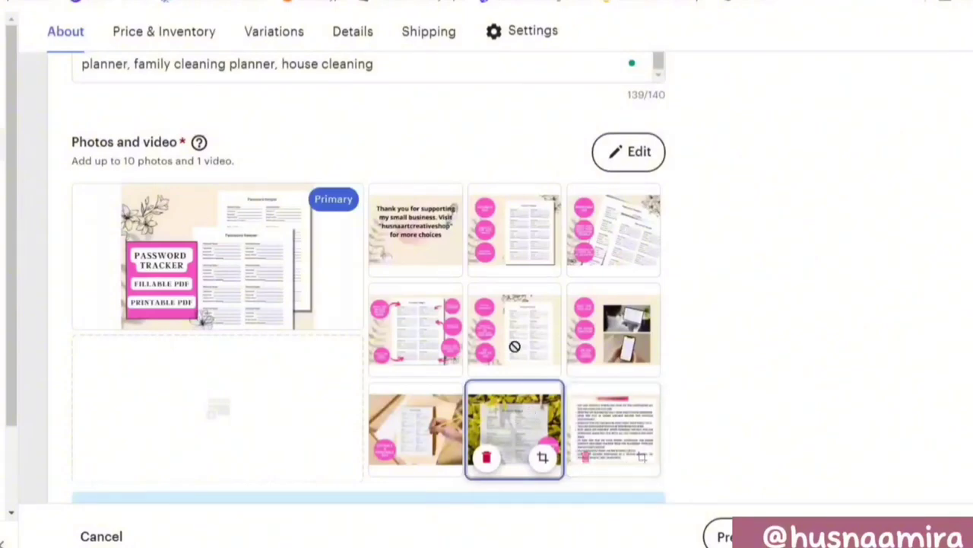
{"action": "left_click_drag", "start_coordinate": [515, 346], "coordinate": [537, 246]}
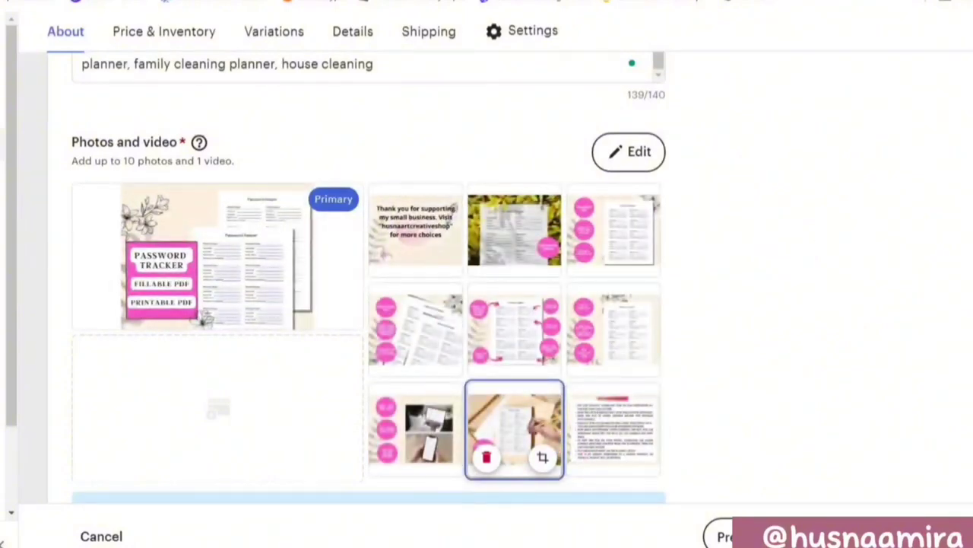
Step: Upload the video "vid-password-tracker" from Downloads > ALL ETSY > ETSY DIGITAL PRODUCT > Password Tracker as the listing video
{"action": "scroll", "coordinate": [514, 429], "scroll_direction": "down", "scroll_amount": 1}
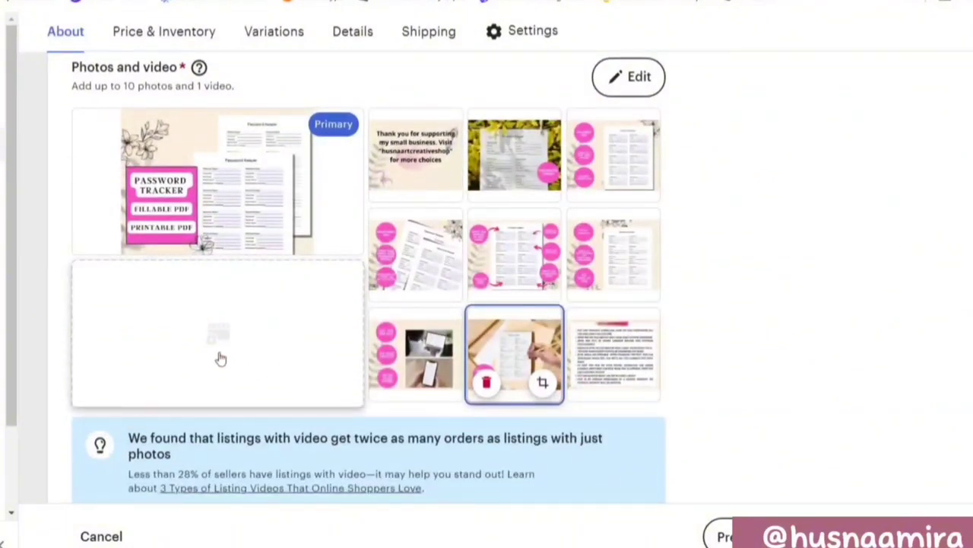
{"action": "left_click", "coordinate": [215, 332]}
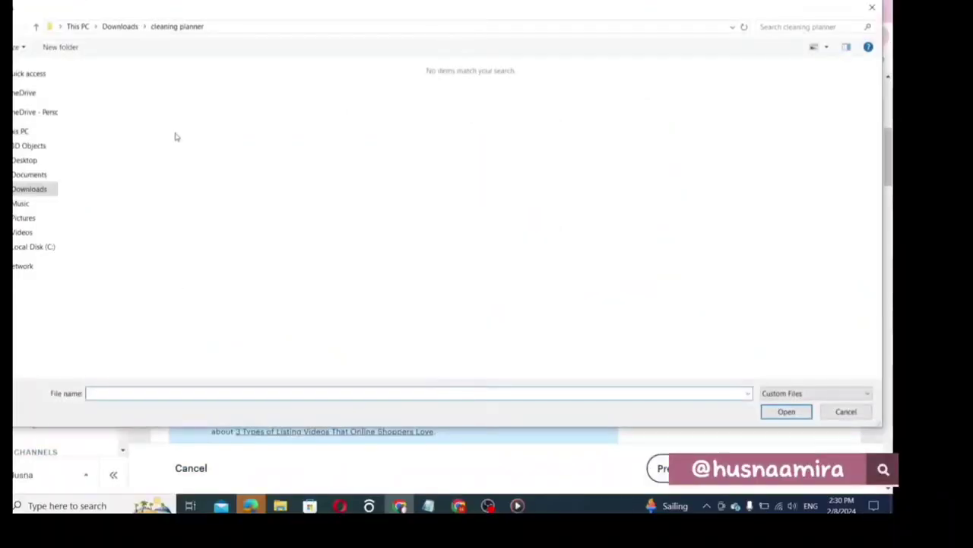
{"action": "left_click", "coordinate": [115, 27]}
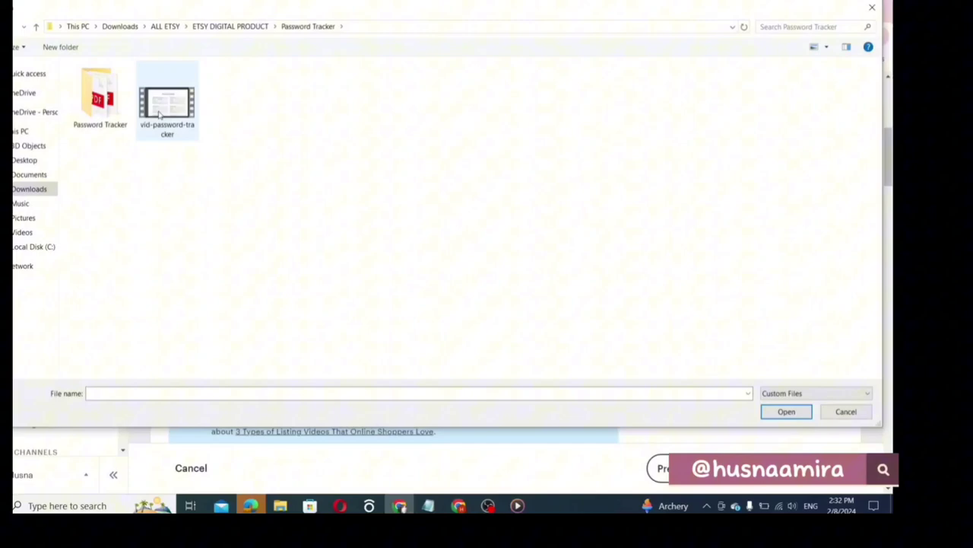
{"action": "left_click", "coordinate": [168, 100]}
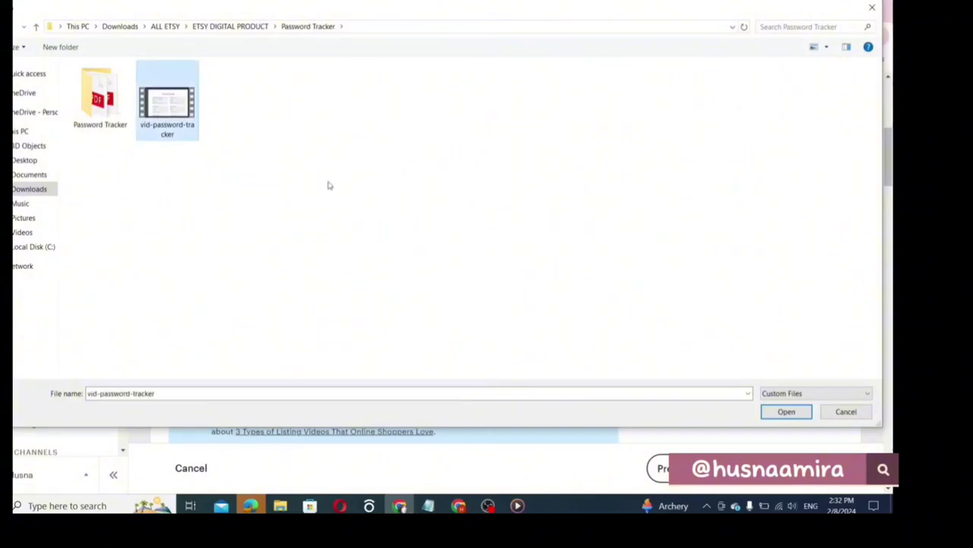
{"action": "left_click", "coordinate": [786, 415]}
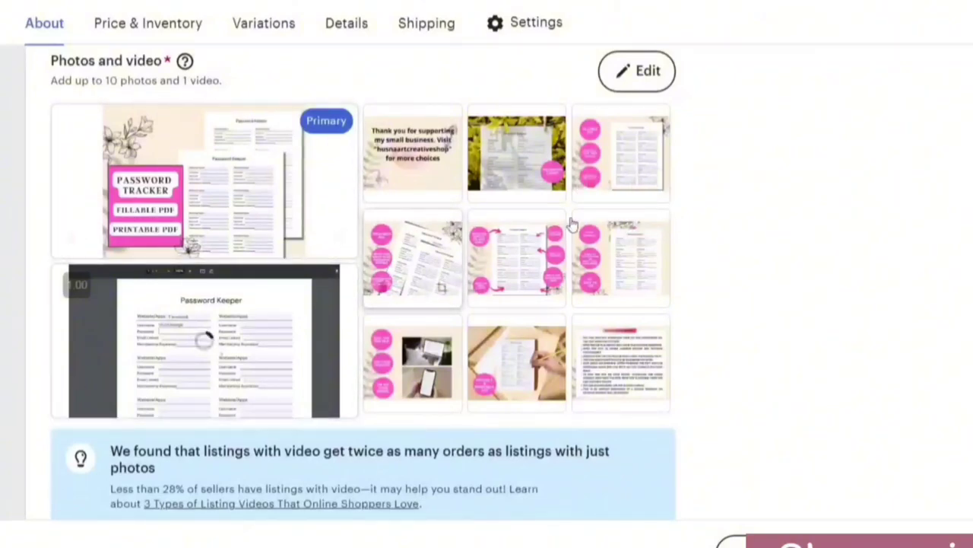
Step: Add digitalproduct.pdf from the Downloads folder as the listing's digital file
{"action": "scroll", "coordinate": [957, 166], "scroll_direction": "down", "scroll_amount": 3}
{"action": "scroll", "coordinate": [363, 281], "scroll_direction": "down", "scroll_amount": 8}
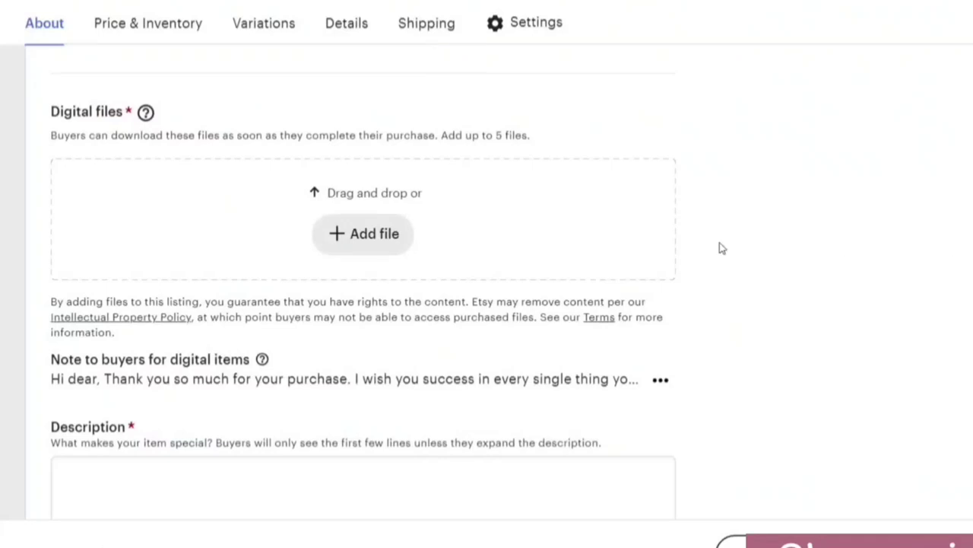
{"action": "left_click", "coordinate": [365, 242]}
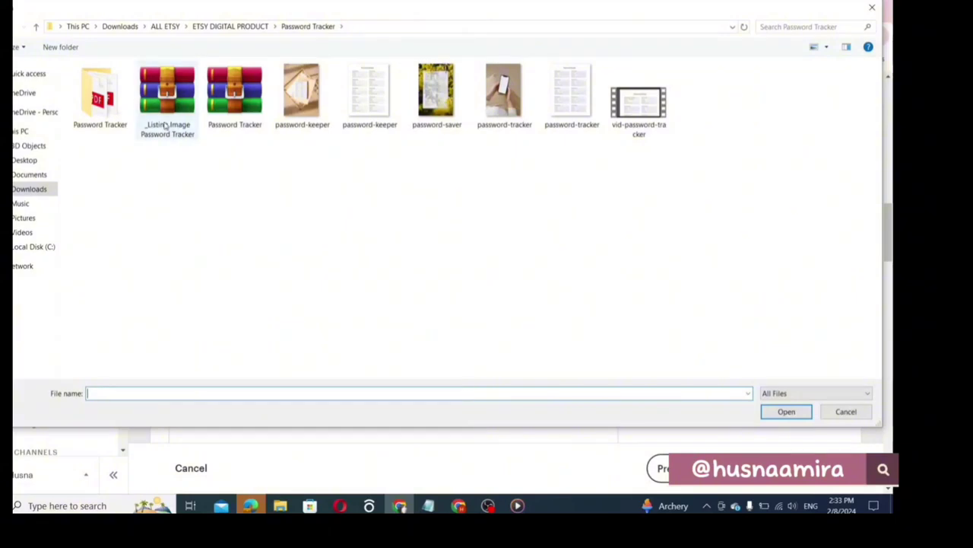
{"action": "left_click", "coordinate": [120, 28]}
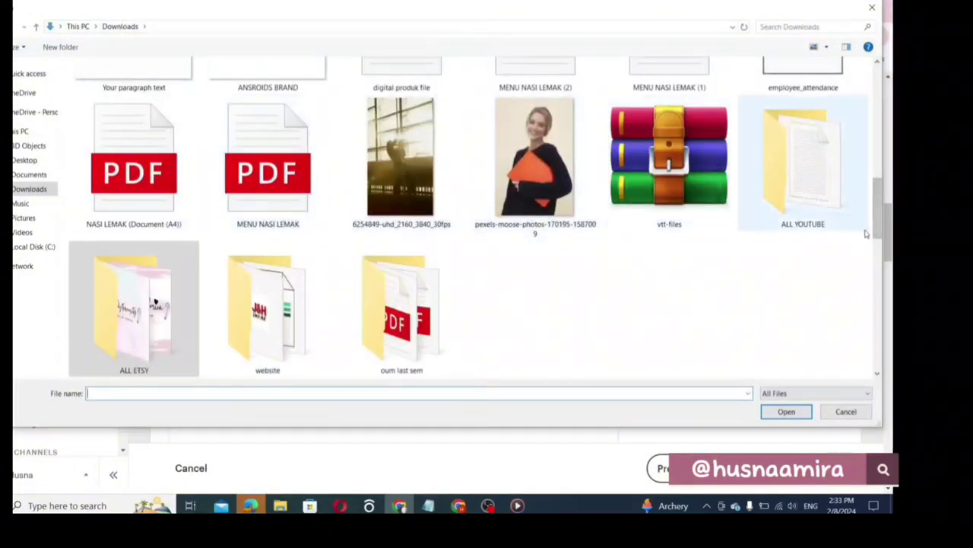
{"action": "scroll", "coordinate": [472, 228], "scroll_direction": "down", "scroll_amount": 3}
{"action": "left_click", "coordinate": [133, 266]}
{"action": "left_click", "coordinate": [771, 415]}
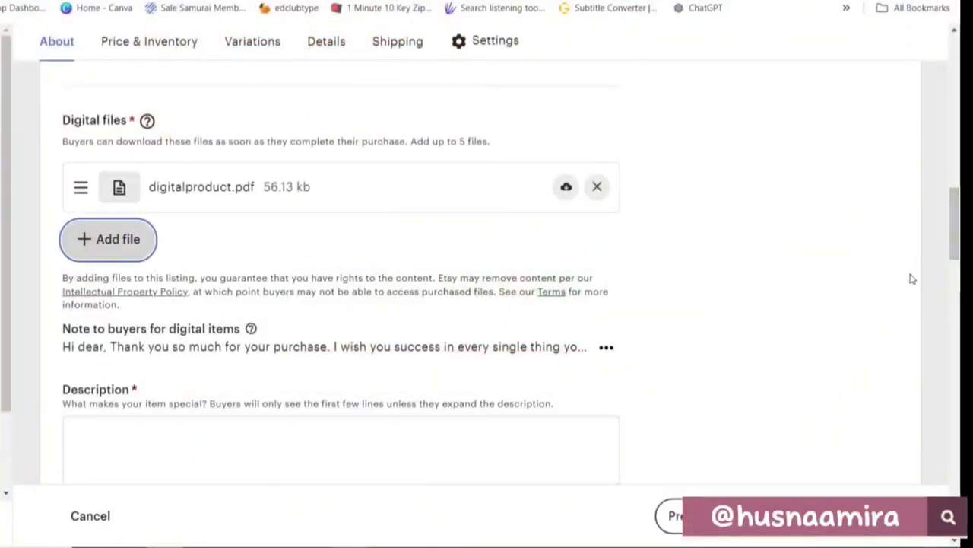
{"action": "left_click_drag", "start_coordinate": [952, 255], "coordinate": [957, 282]}
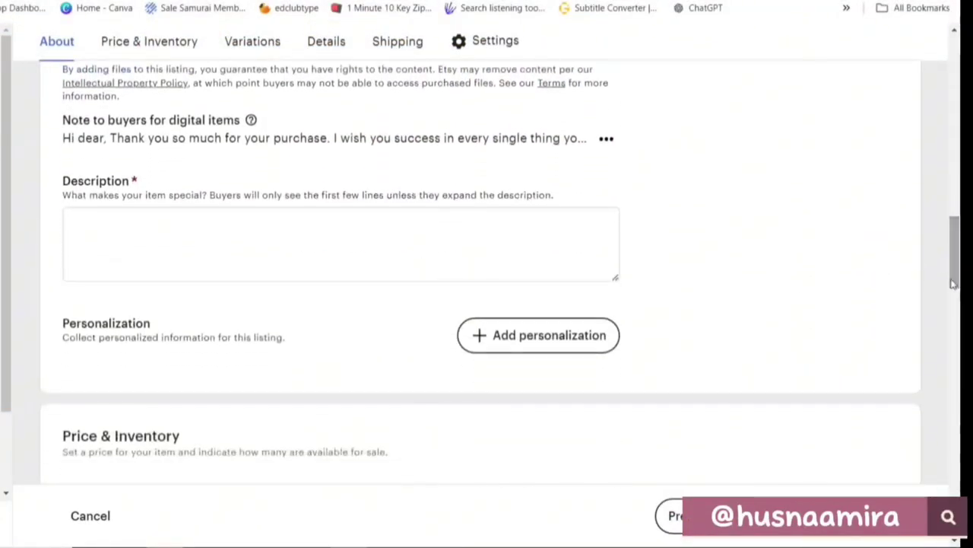
{"action": "left_click", "coordinate": [86, 230]}
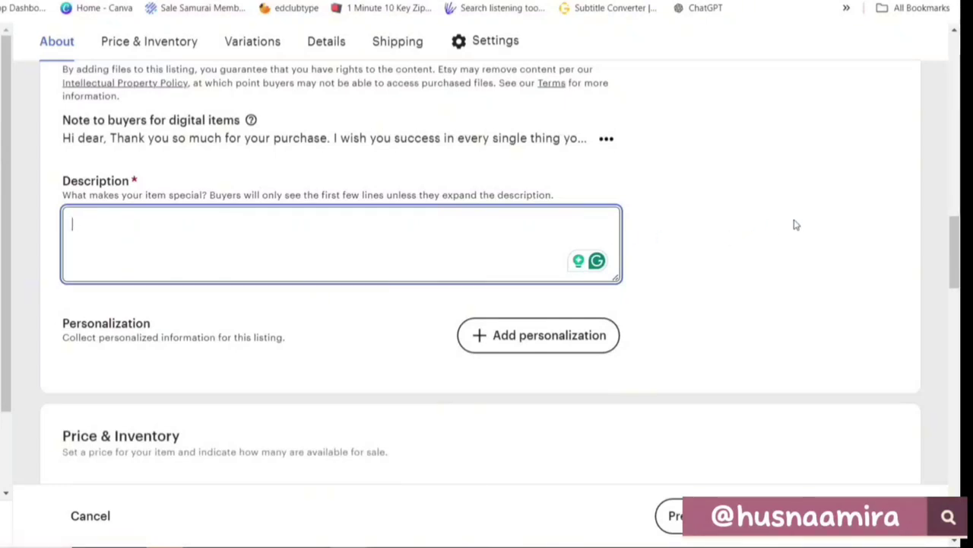
Step: Set the listing price to US$12 and the quantity to 100
{"action": "left_click_drag", "start_coordinate": [955, 239], "coordinate": [955, 281]}
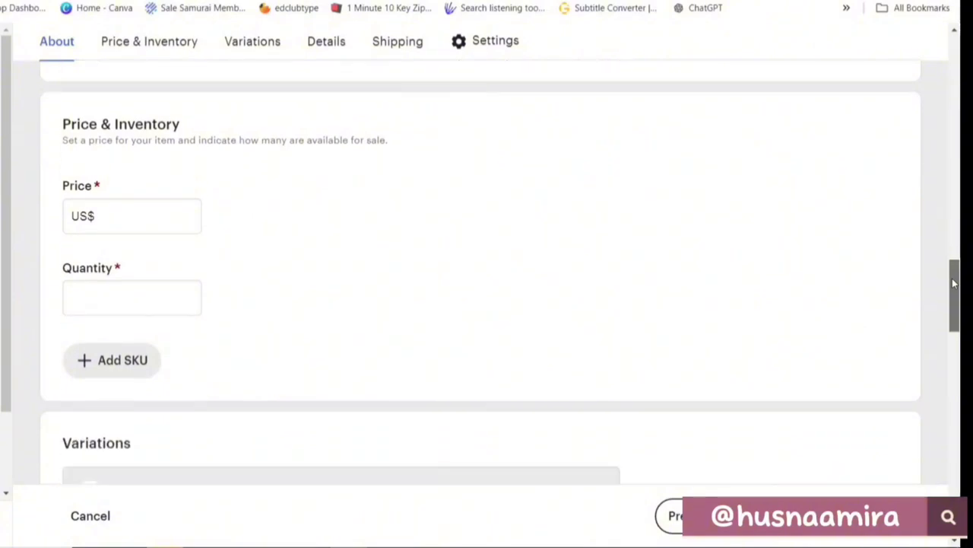
{"action": "left_click", "coordinate": [105, 214]}
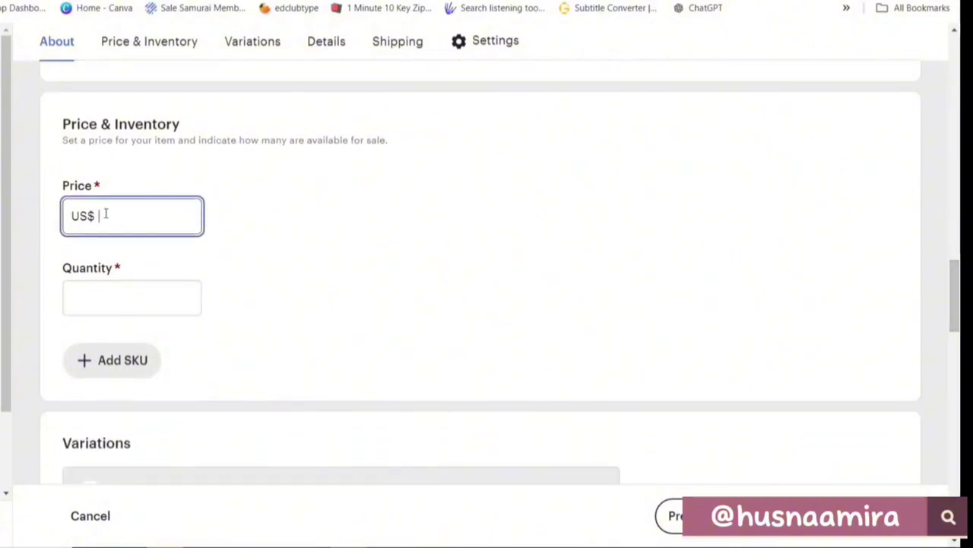
{"action": "type", "text": "12"}
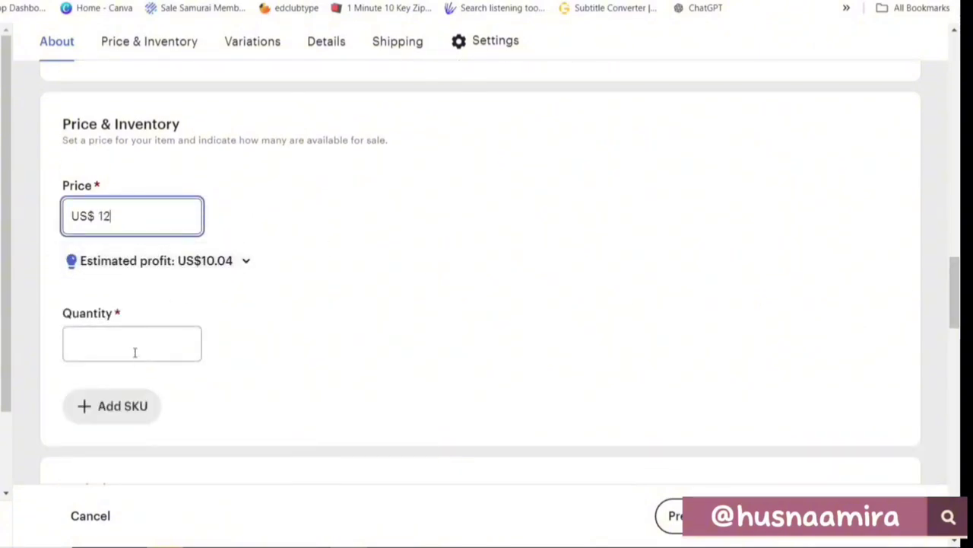
{"action": "left_click", "coordinate": [134, 351]}
{"action": "type", "text": "100"}
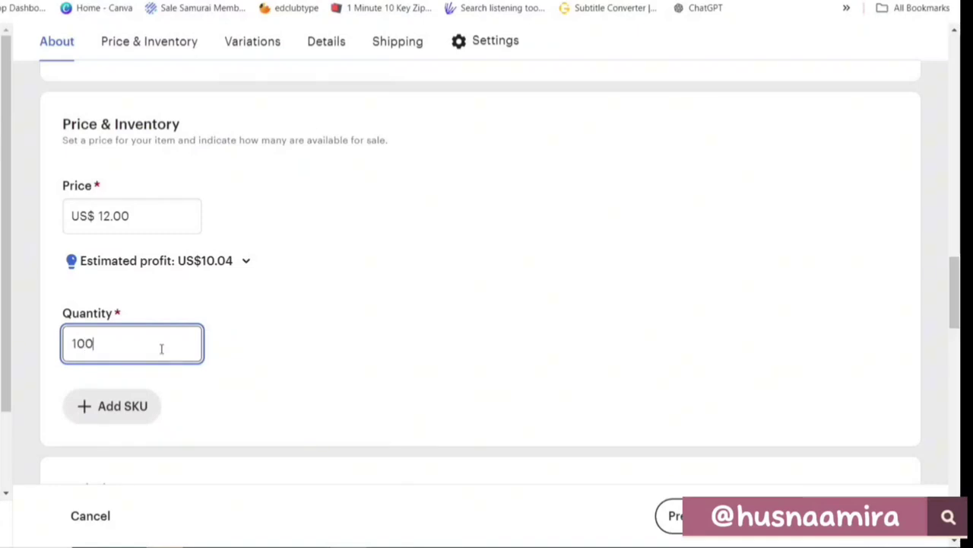
Step: Search the categories for "templ" and choose Templates under Paper & Party Supplies > Paper > Stationery > Design & Templates
{"action": "scroll", "coordinate": [479, 326], "scroll_direction": "down", "scroll_amount": 5}
{"action": "scroll", "coordinate": [277, 243], "scroll_direction": "down", "scroll_amount": 4}
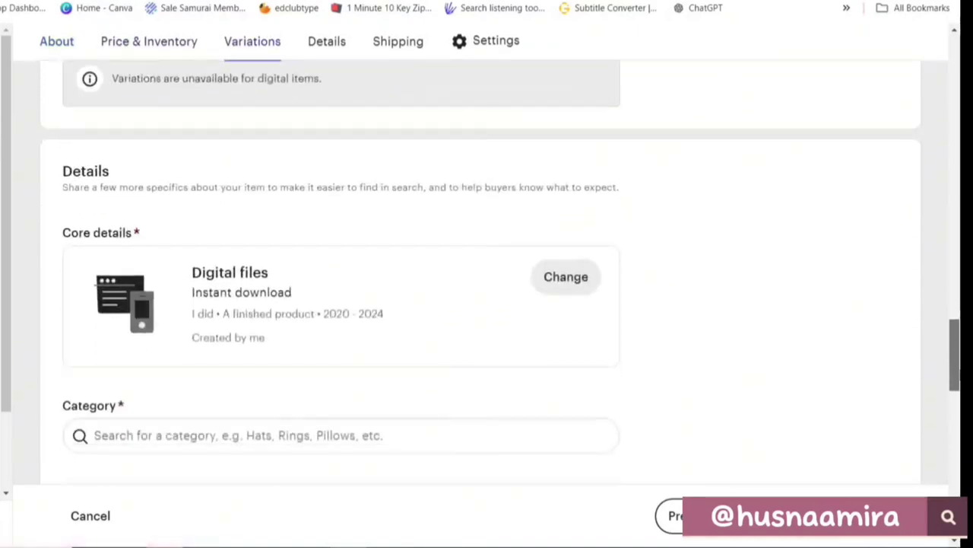
{"action": "left_click", "coordinate": [279, 243]}
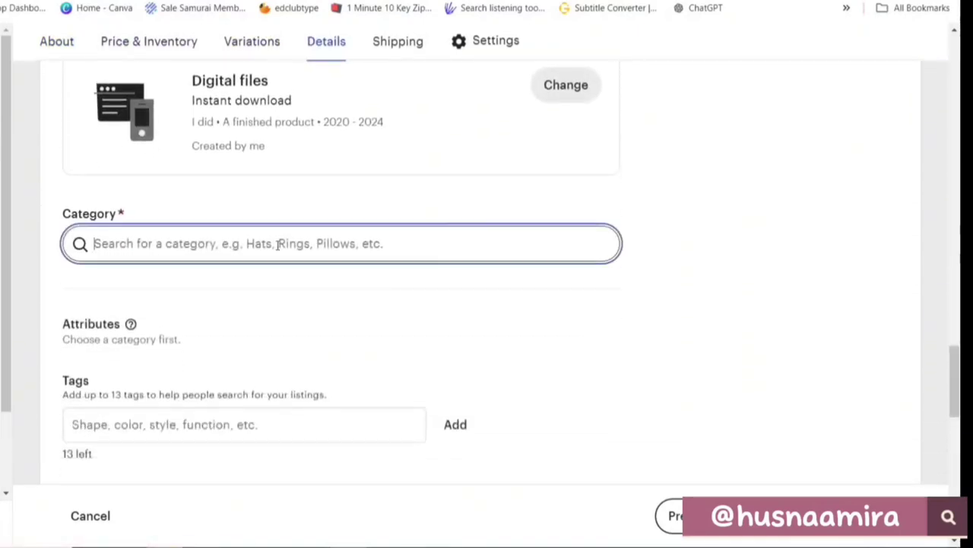
{"action": "type", "text": "te"}
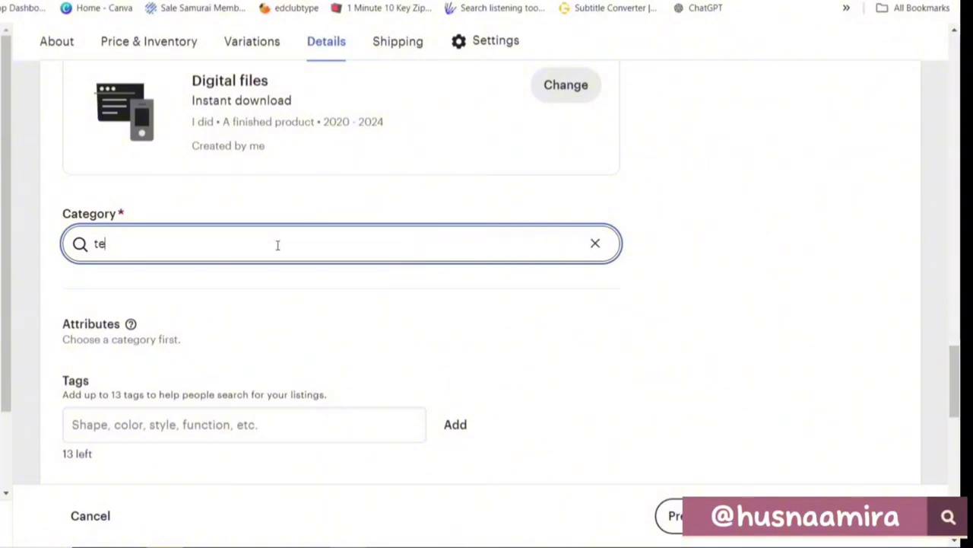
{"action": "type", "text": "mpl"}
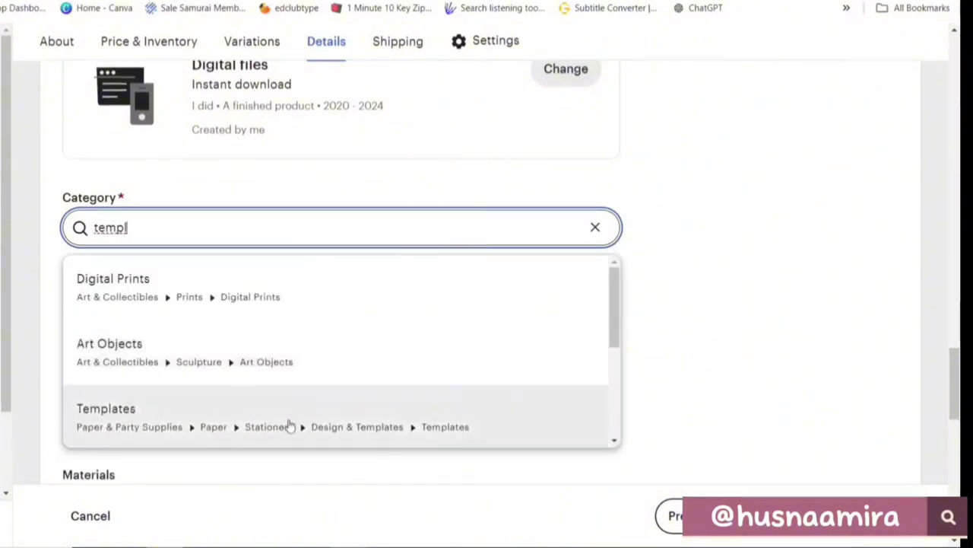
{"action": "left_click", "coordinate": [294, 420]}
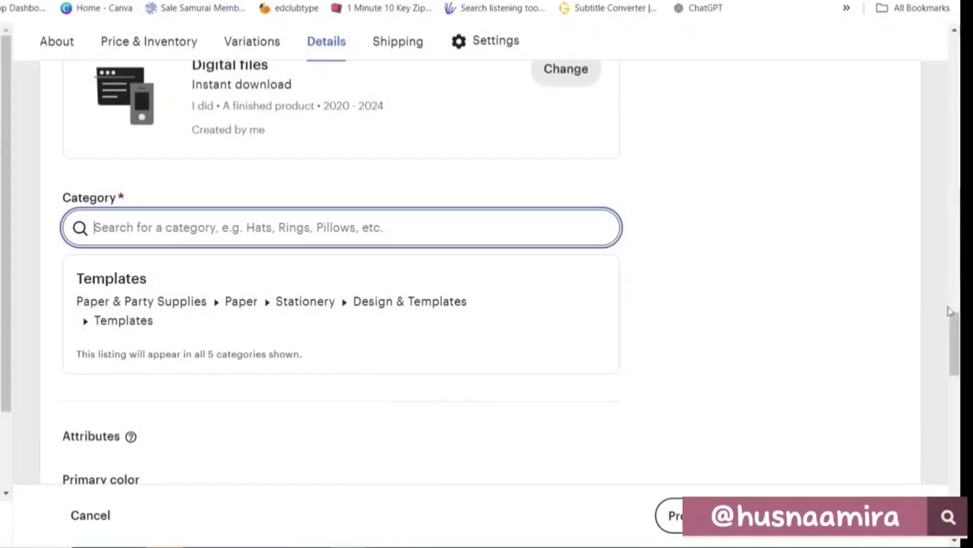
{"action": "left_click_drag", "start_coordinate": [955, 342], "coordinate": [957, 376]}
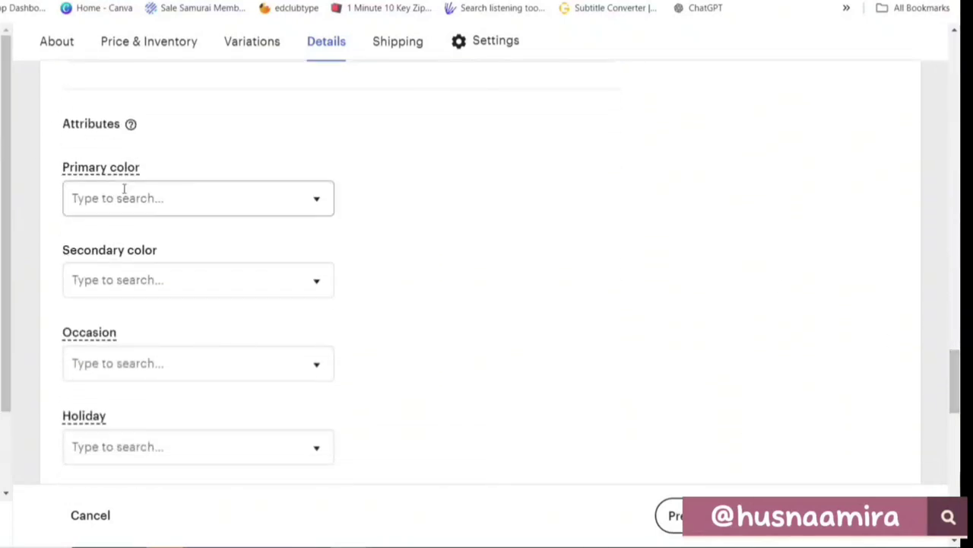
{"action": "left_click", "coordinate": [305, 212]}
{"action": "left_click", "coordinate": [456, 222]}
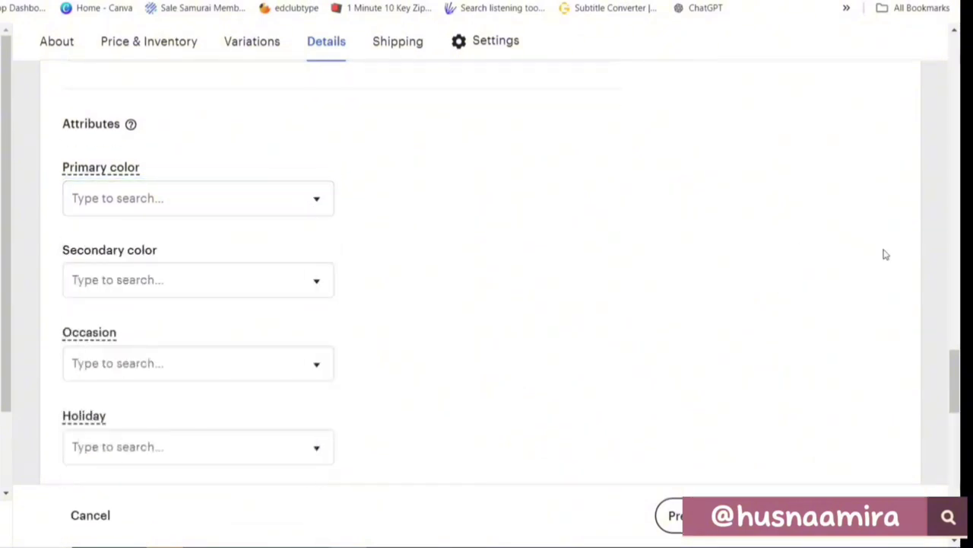
Step: Set the Occasion attribute to Wedding
{"action": "scroll", "coordinate": [501, 187], "scroll_direction": "down", "scroll_amount": 2}
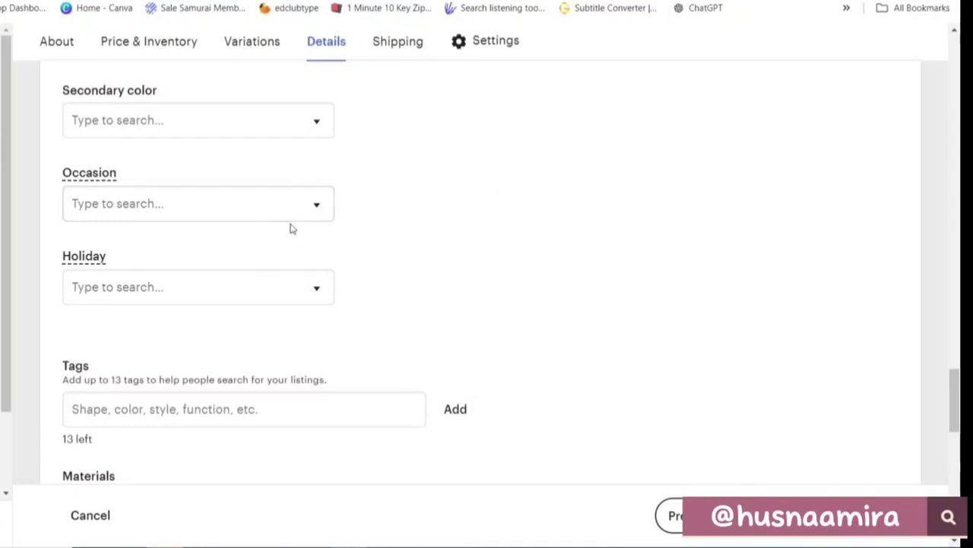
{"action": "left_click", "coordinate": [299, 210]}
{"action": "left_click_drag", "start_coordinate": [327, 274], "coordinate": [324, 473]}
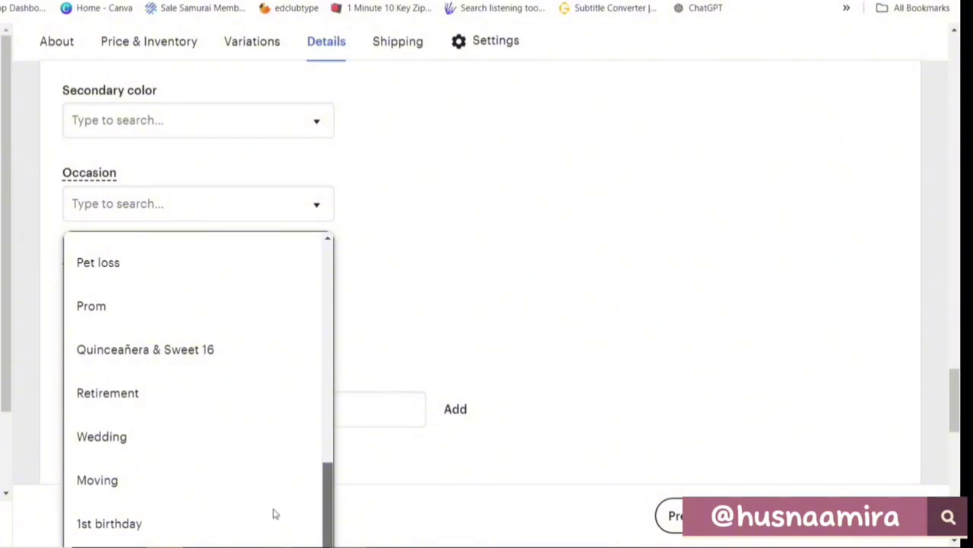
{"action": "scroll", "coordinate": [275, 514], "scroll_direction": "up", "scroll_amount": 2}
{"action": "left_click_drag", "start_coordinate": [326, 457], "coordinate": [148, 467]}
{"action": "scroll", "coordinate": [326, 271], "scroll_direction": "down", "scroll_amount": 1}
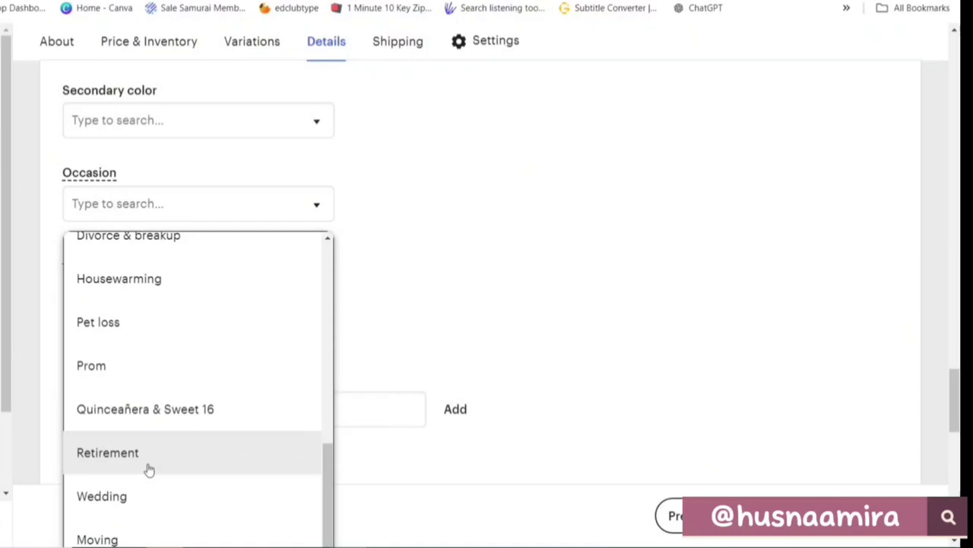
{"action": "left_click", "coordinate": [89, 501]}
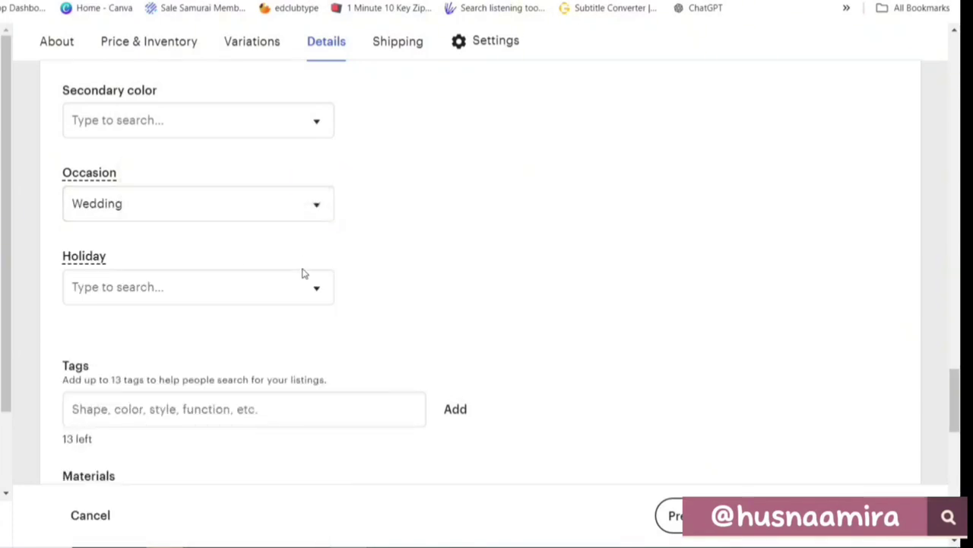
{"action": "left_click", "coordinate": [317, 287]}
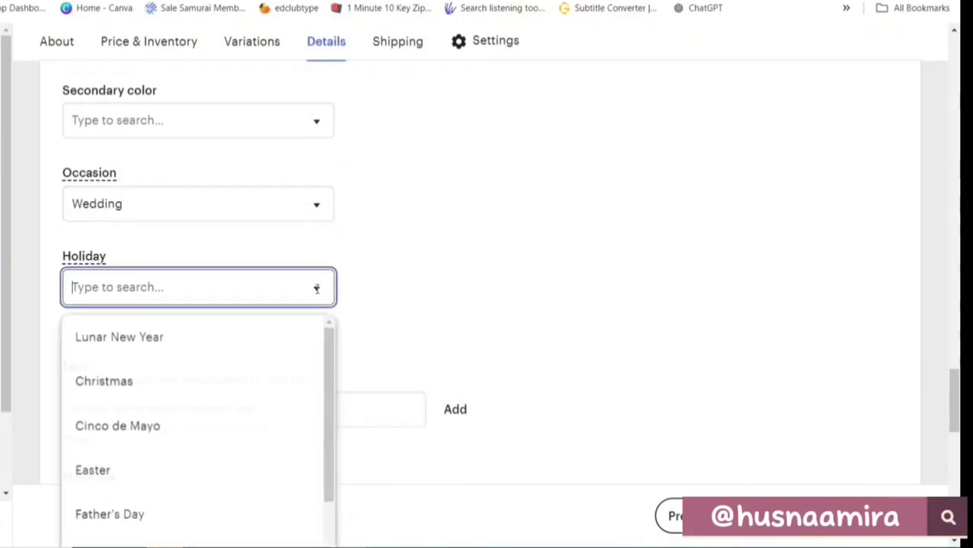
{"action": "left_click_drag", "start_coordinate": [329, 354], "coordinate": [348, 335]}
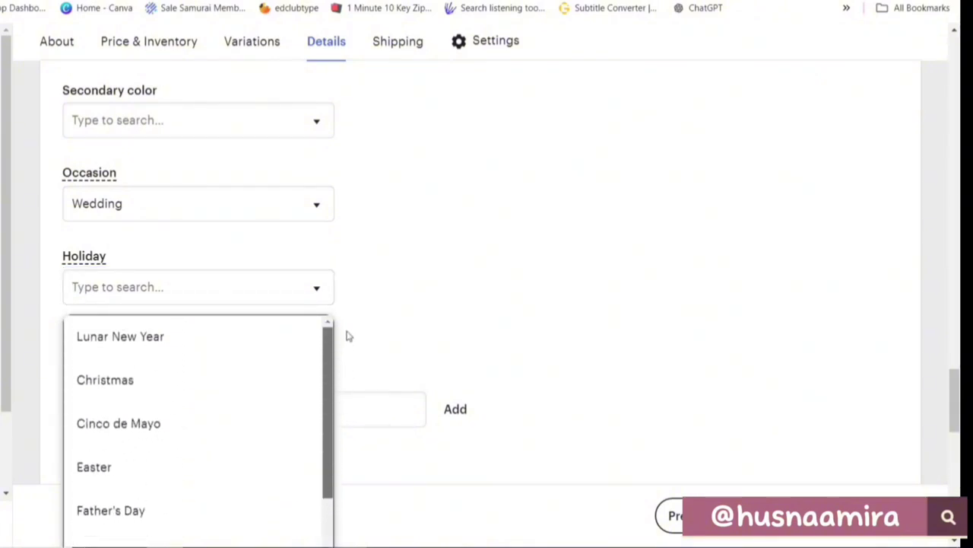
{"action": "left_click", "coordinate": [466, 294]}
{"action": "scroll", "coordinate": [467, 294], "scroll_direction": "down", "scroll_amount": 3}
{"action": "left_click", "coordinate": [75, 200]}
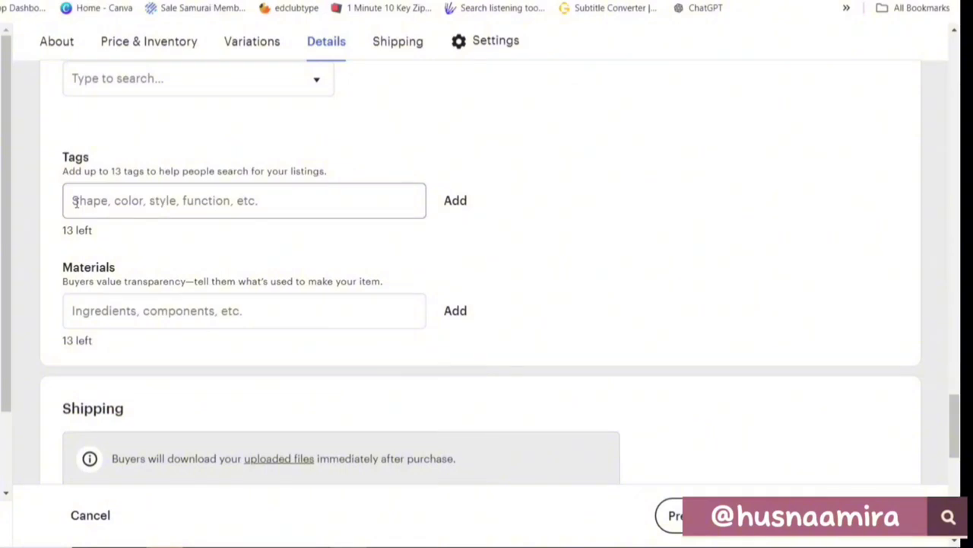
{"action": "left_click", "coordinate": [109, 176]}
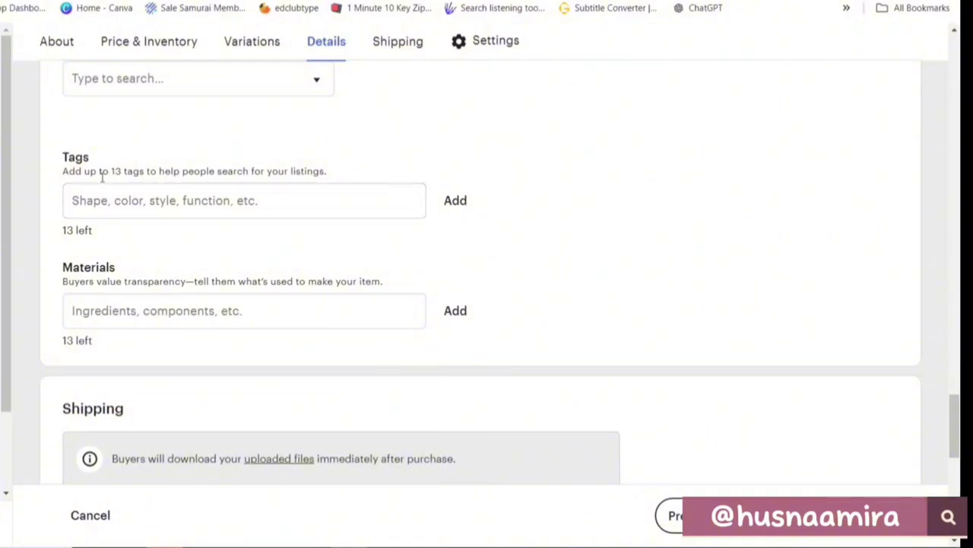
{"action": "left_click", "coordinate": [107, 200]}
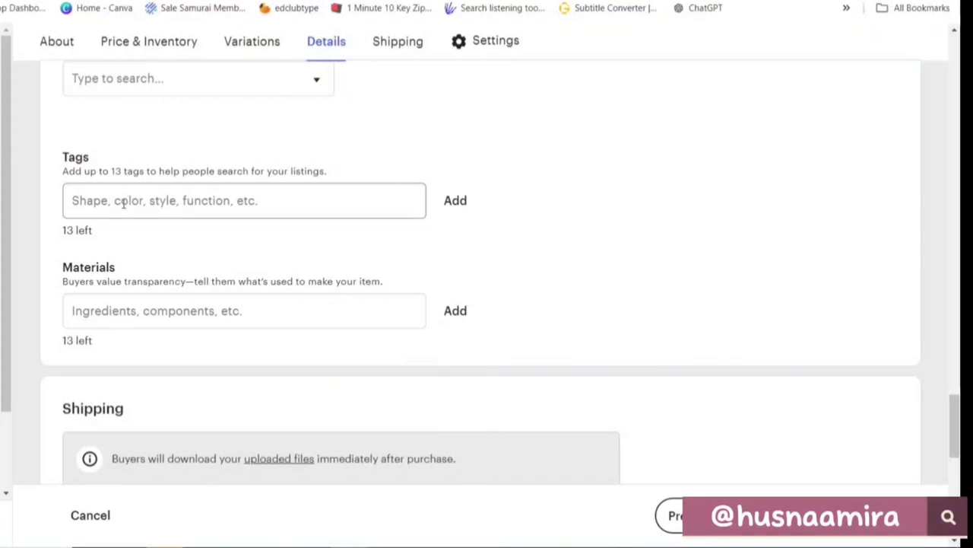
{"action": "left_click", "coordinate": [121, 203]}
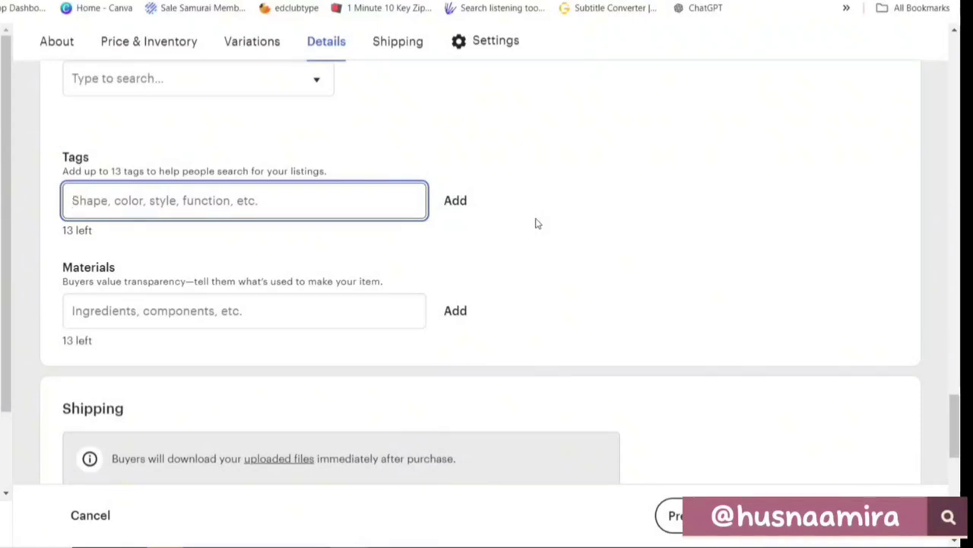
Step: Add the materials "digital template", "printables" and "downloadable pdf" to the listing
{"action": "left_click", "coordinate": [183, 310]}
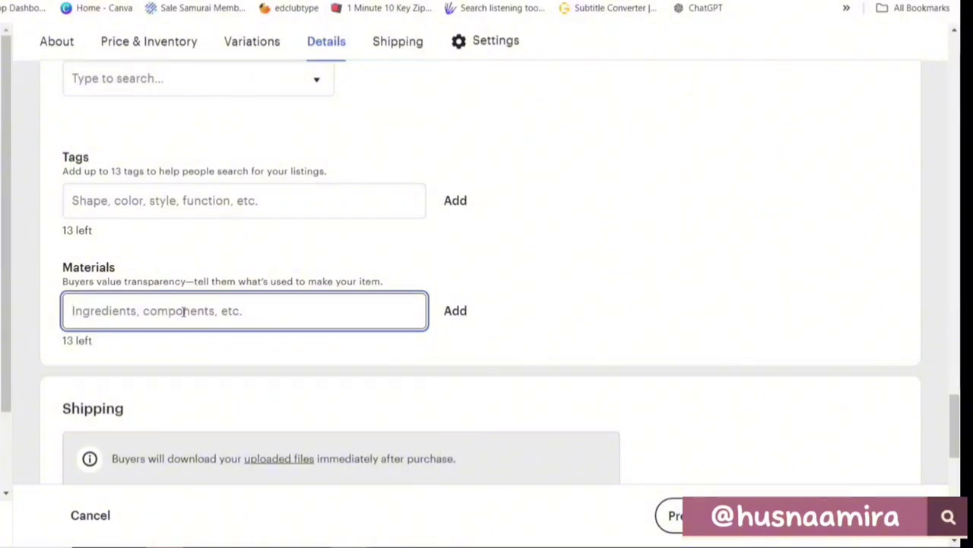
{"action": "type", "text": "di"}
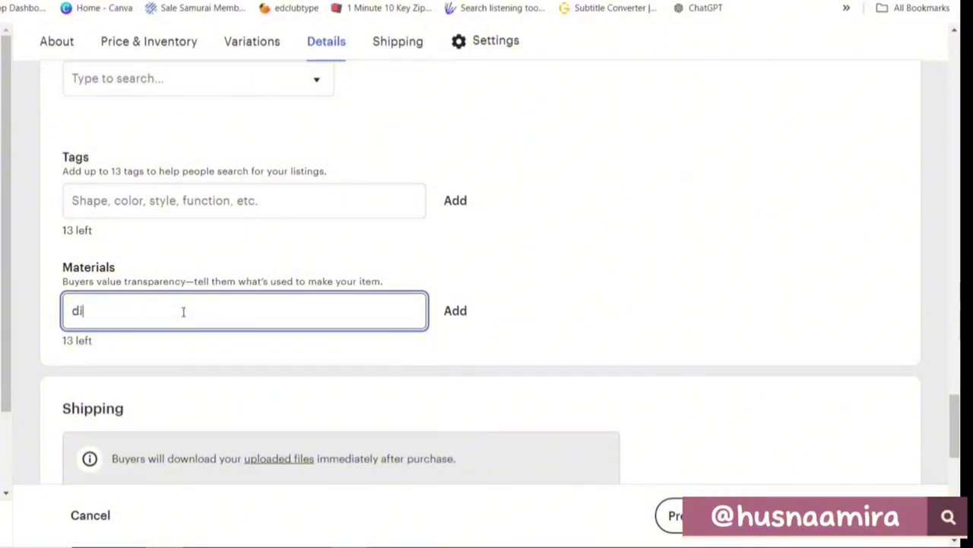
{"action": "type", "text": "gital tem"}
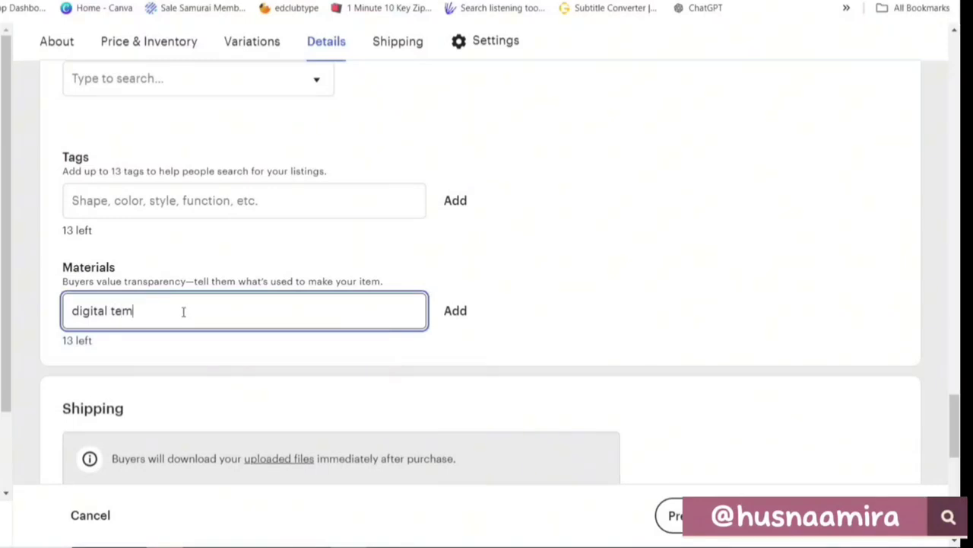
{"action": "type", "text": "plate"}
{"action": "key", "text": "Return"}
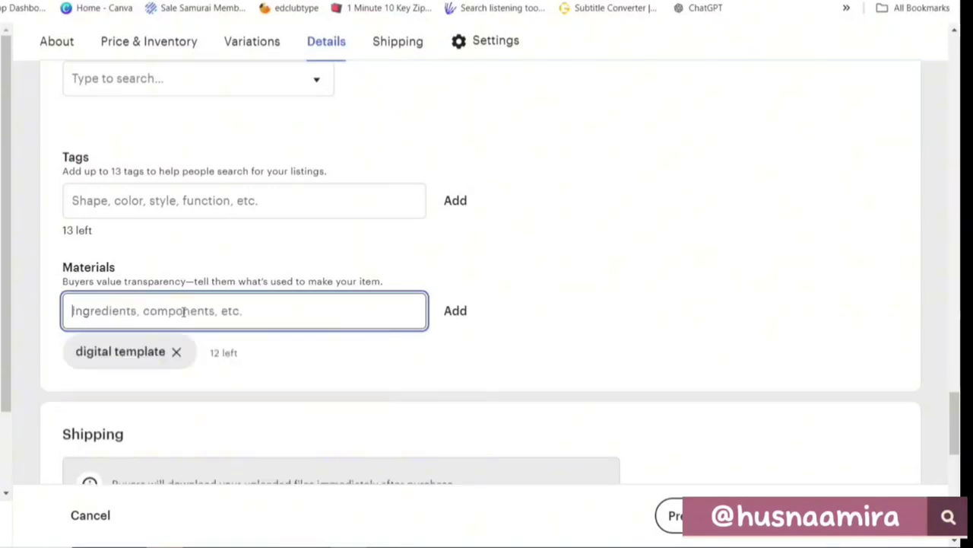
{"action": "type", "text": "printables"}
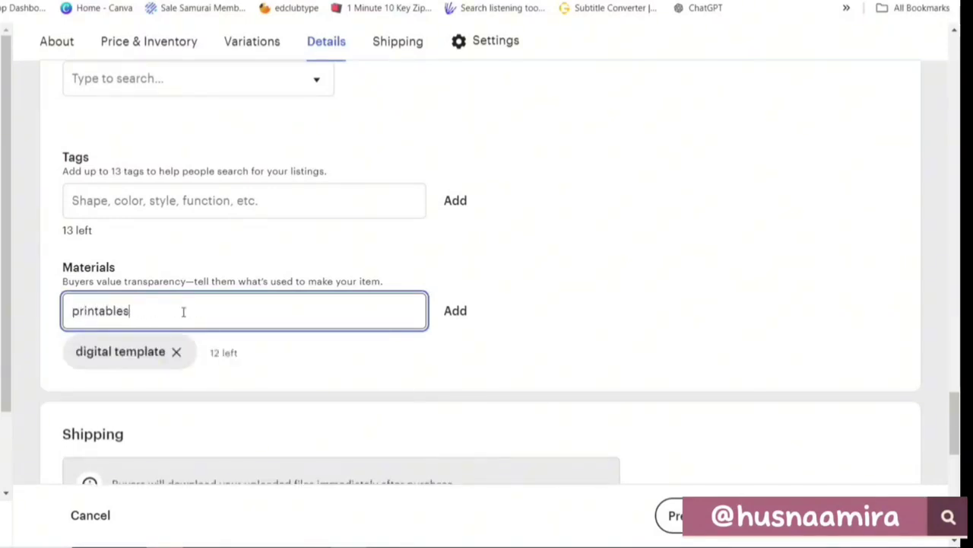
{"action": "key", "text": "Return"}
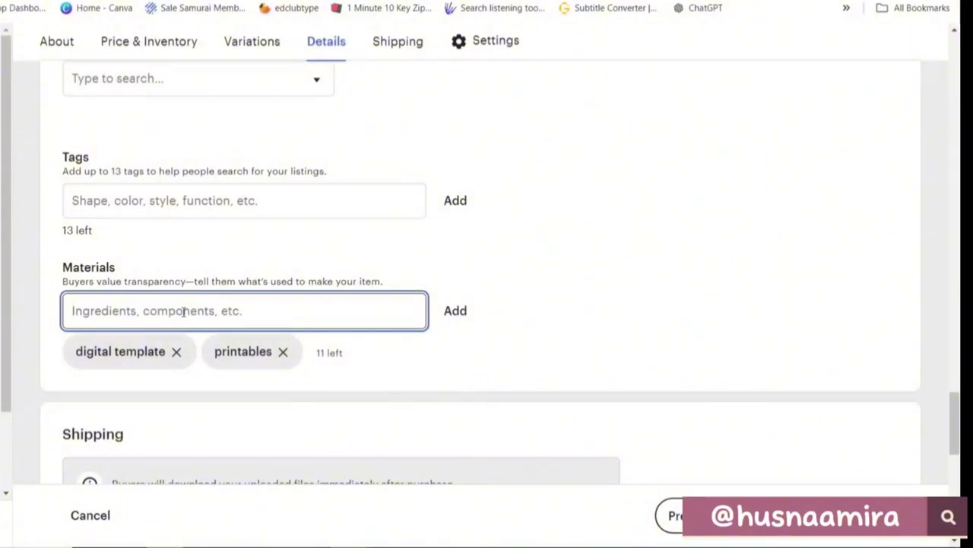
{"action": "type", "text": "down"}
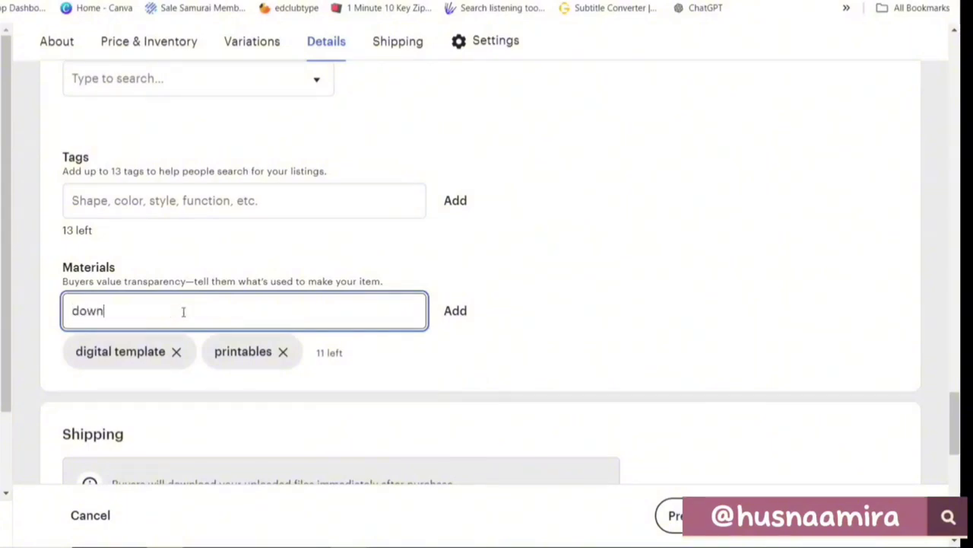
{"action": "type", "text": "loadable "}
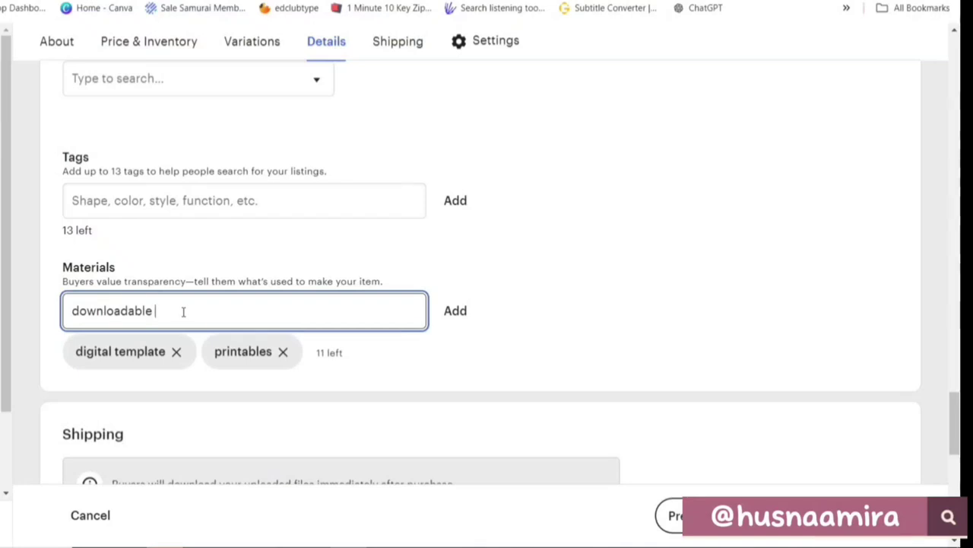
{"action": "type", "text": "pdf"}
{"action": "key", "text": "Return"}
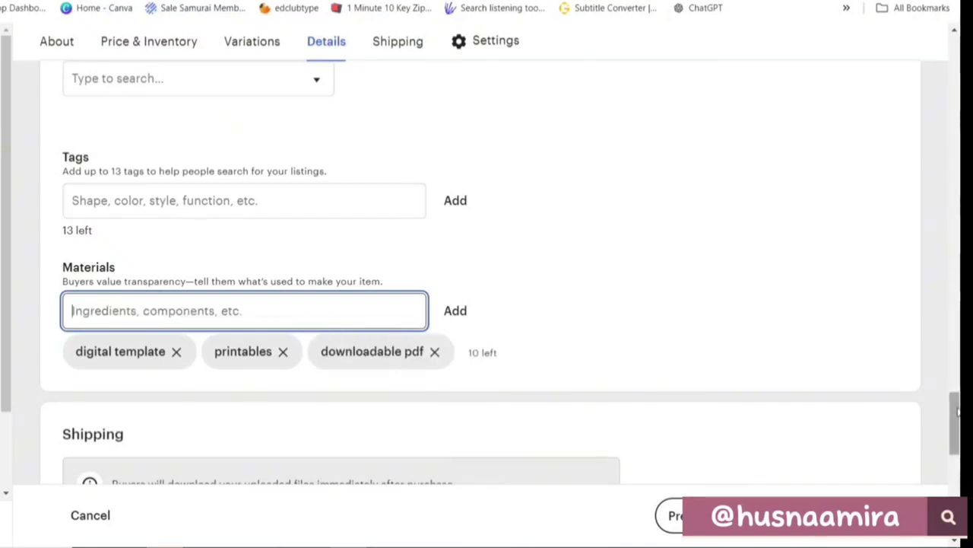
Step: Review the listing's shipping notice, digital file section, and returns and exchanges policy
{"action": "scroll", "coordinate": [828, 407], "scroll_direction": "down", "scroll_amount": 5}
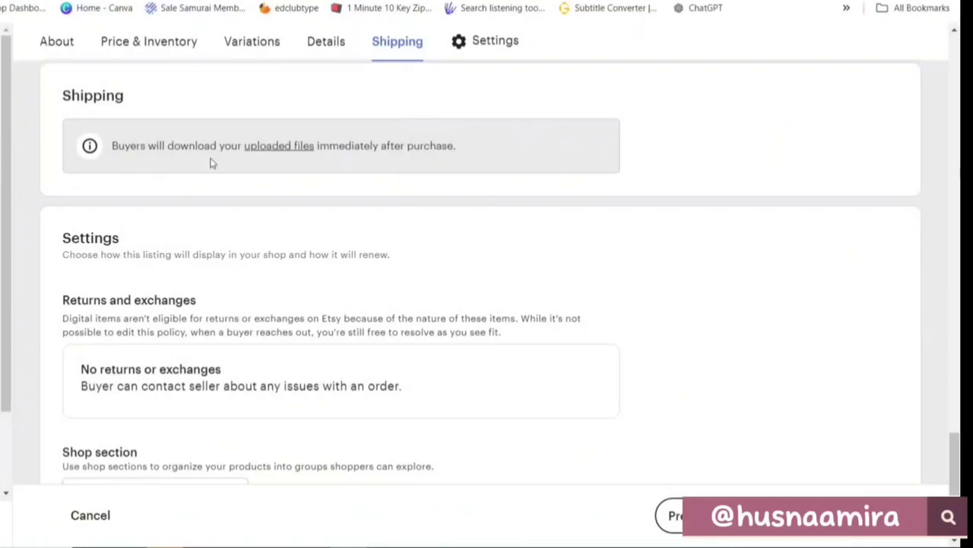
{"action": "scroll", "coordinate": [211, 163], "scroll_direction": "up", "scroll_amount": 10}
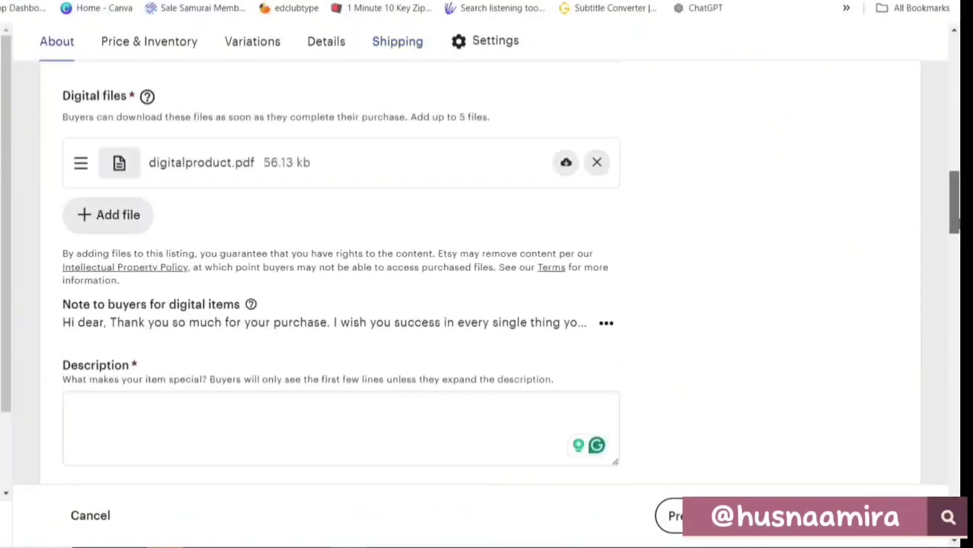
{"action": "scroll", "coordinate": [204, 172], "scroll_direction": "down", "scroll_amount": 1}
{"action": "scroll", "coordinate": [204, 171], "scroll_direction": "up", "scroll_amount": 1}
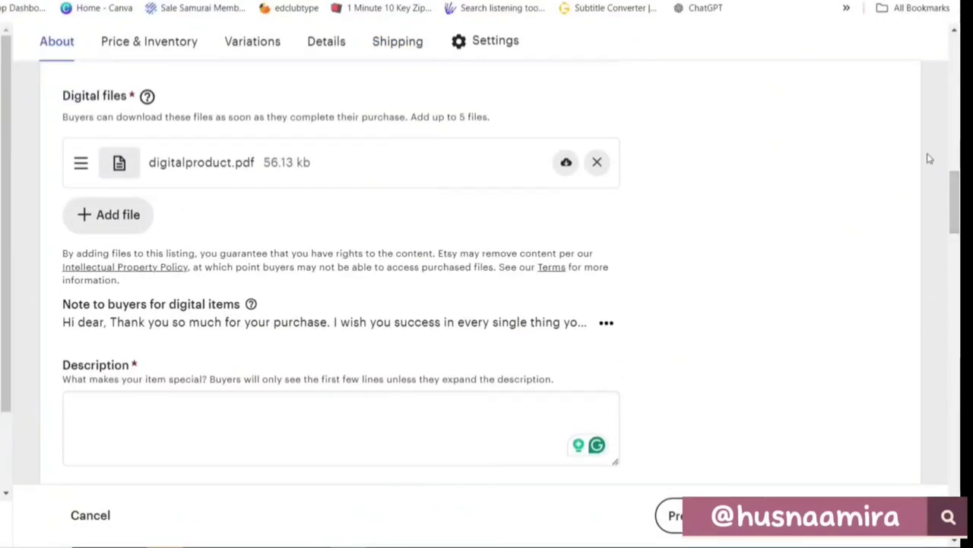
{"action": "left_click_drag", "start_coordinate": [954, 194], "coordinate": [959, 473]}
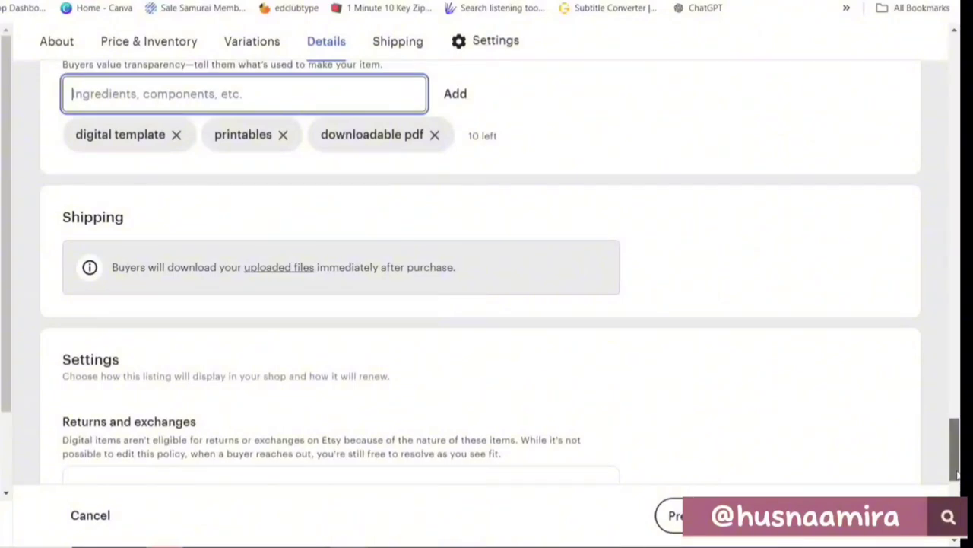
{"action": "scroll", "coordinate": [959, 473], "scroll_direction": "down", "scroll_amount": 1}
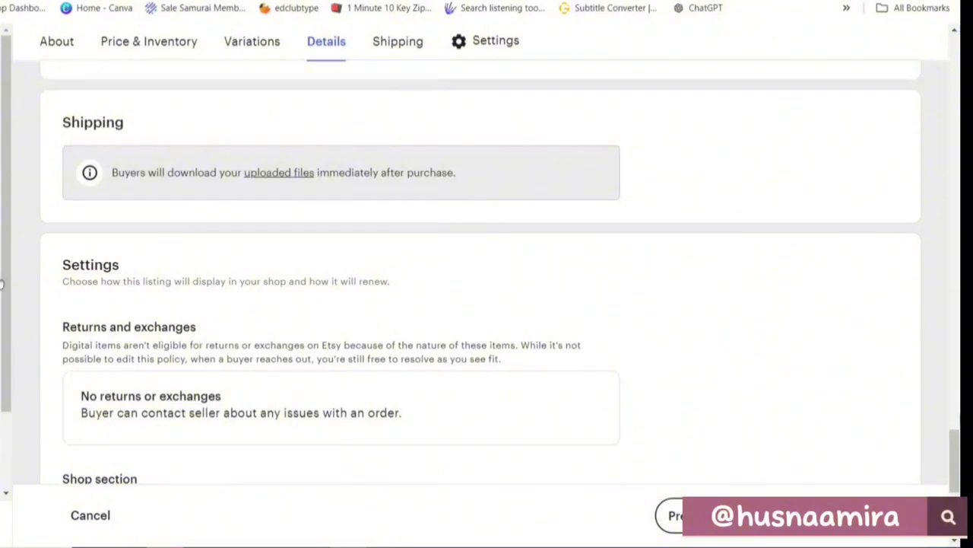
Step: Try to add a new shop section titled "Digital Planner" from the listing's settings
{"action": "scroll", "coordinate": [954, 456], "scroll_direction": "down", "scroll_amount": 5}
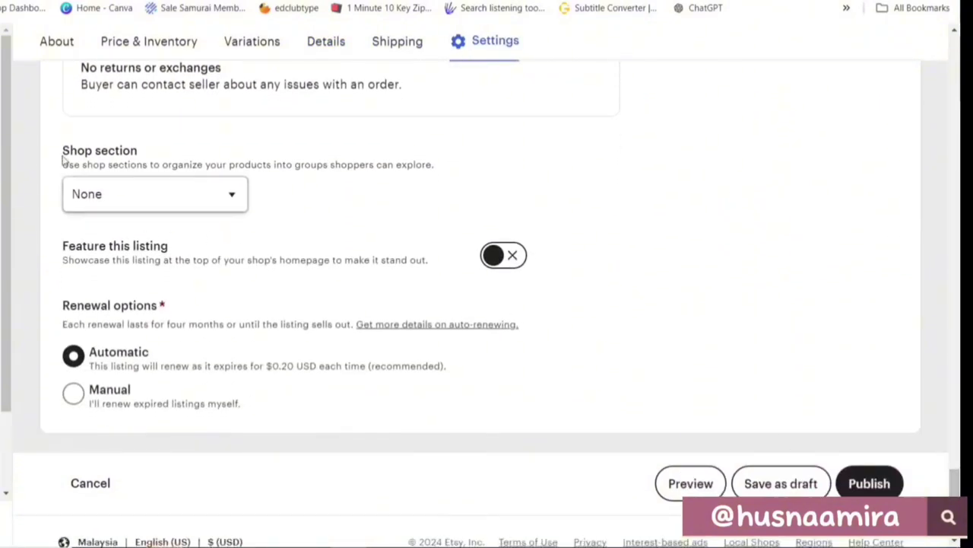
{"action": "left_click", "coordinate": [132, 196]}
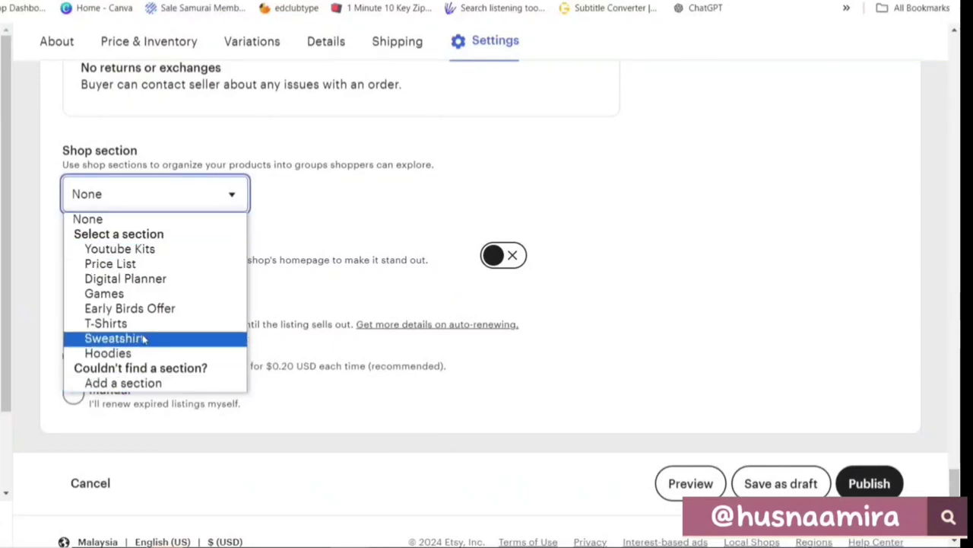
{"action": "left_click", "coordinate": [142, 383]}
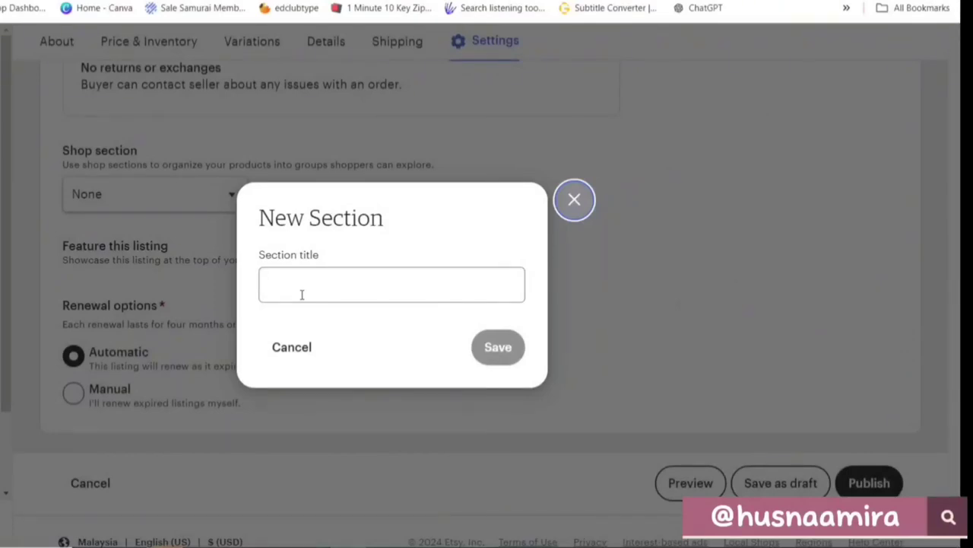
{"action": "left_click", "coordinate": [302, 294]}
{"action": "type", "text": "Digital Pla"}
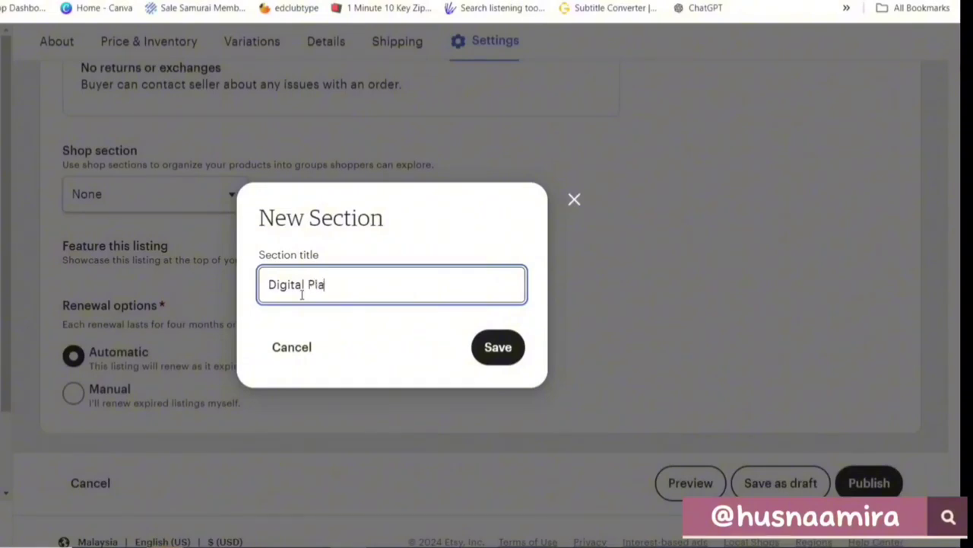
{"action": "type", "text": "nner"}
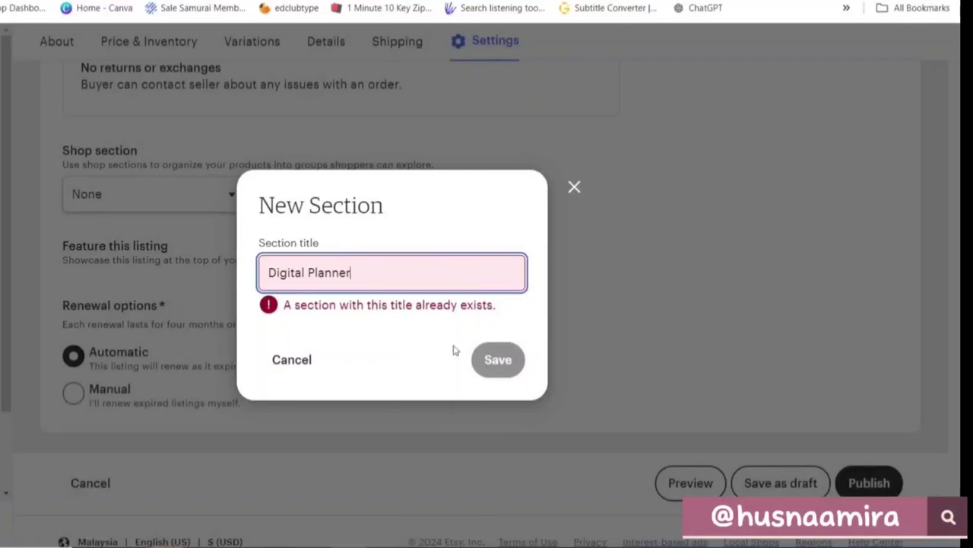
{"action": "left_click", "coordinate": [574, 187]}
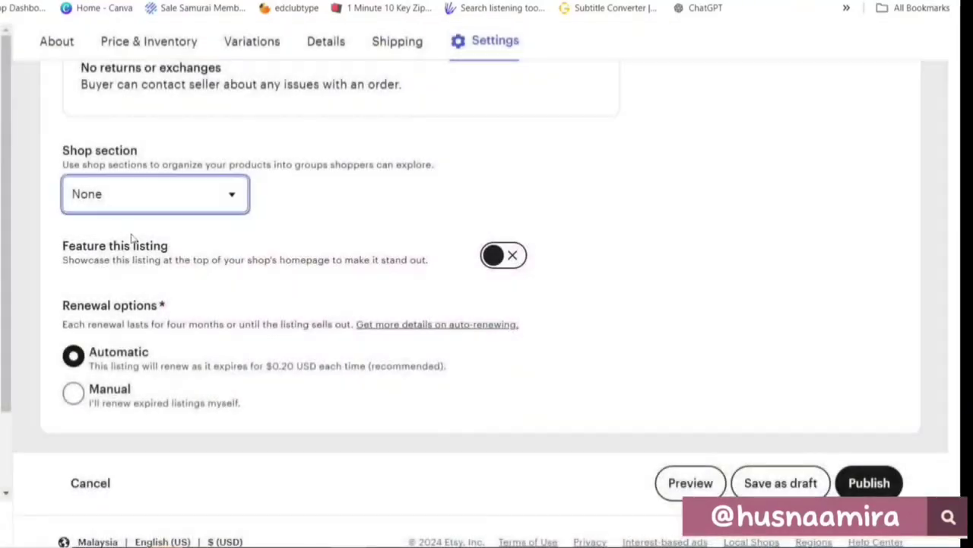
Step: Assign the listing to the existing Digital Planner shop section and set its renewal option to Manual
{"action": "scroll", "coordinate": [117, 200], "scroll_direction": "down", "scroll_amount": 1}
{"action": "left_click", "coordinate": [120, 177]}
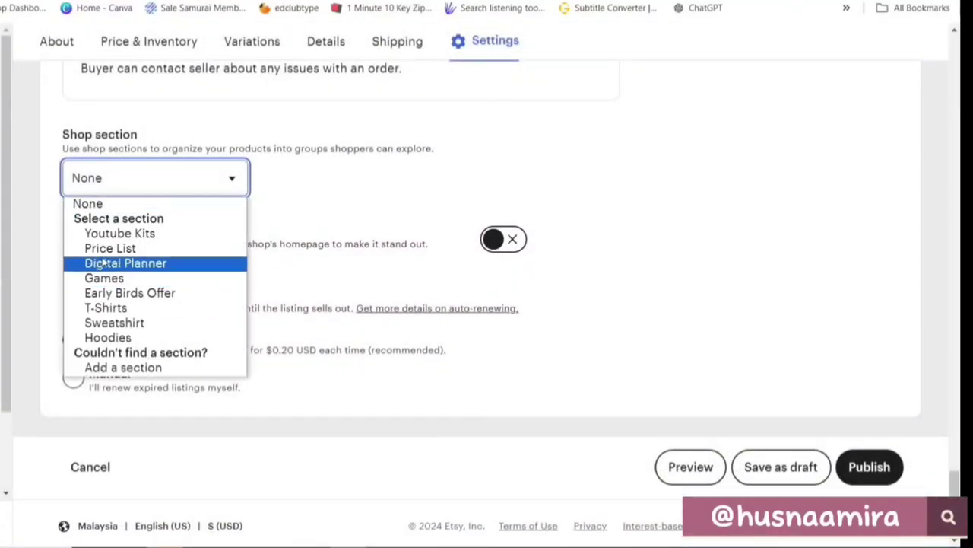
{"action": "left_click", "coordinate": [126, 263]}
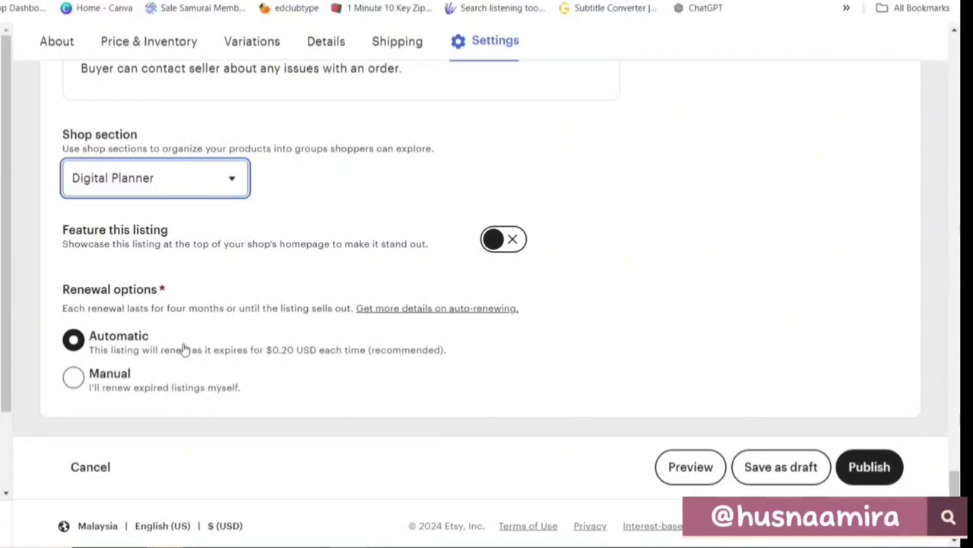
{"action": "left_click", "coordinate": [77, 380]}
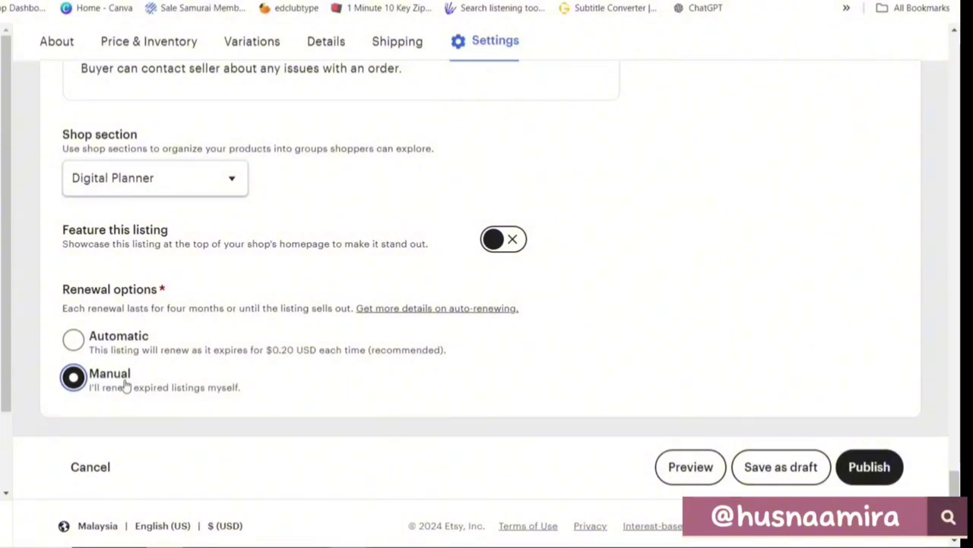
{"action": "left_click", "coordinate": [74, 343]}
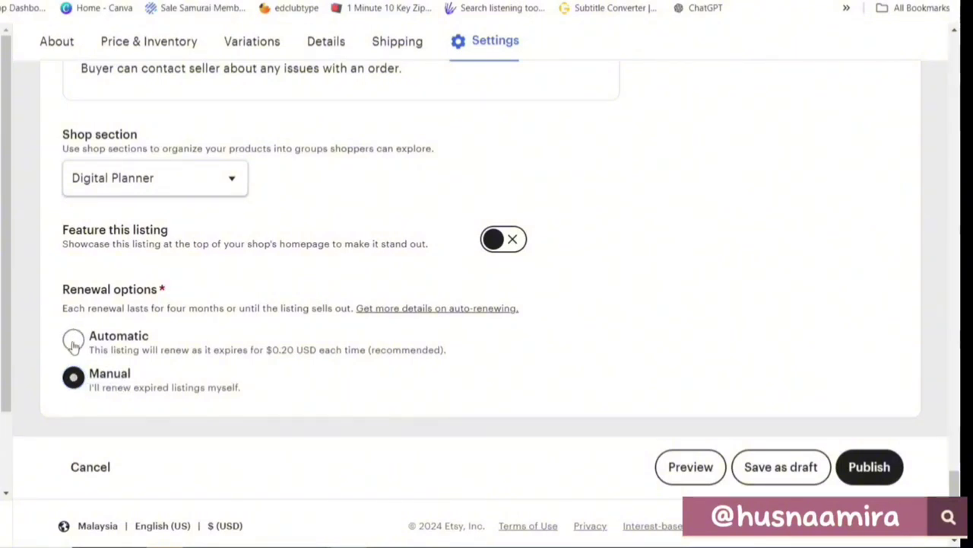
{"action": "left_click", "coordinate": [74, 380]}
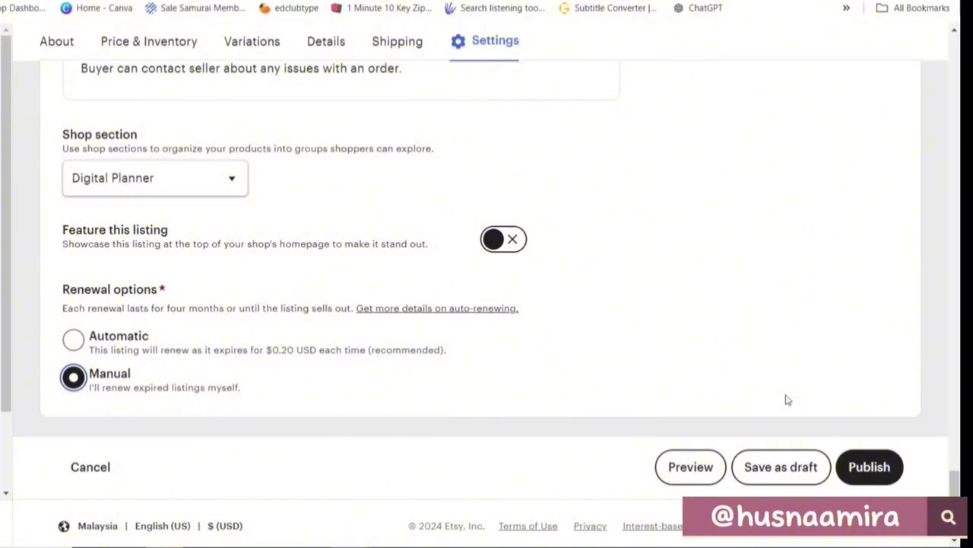
Step: Insert a space between "Cleaning" and "Planner" in the listing title and look over the photos, tags and materials
{"action": "left_click_drag", "start_coordinate": [954, 479], "coordinate": [956, 88]}
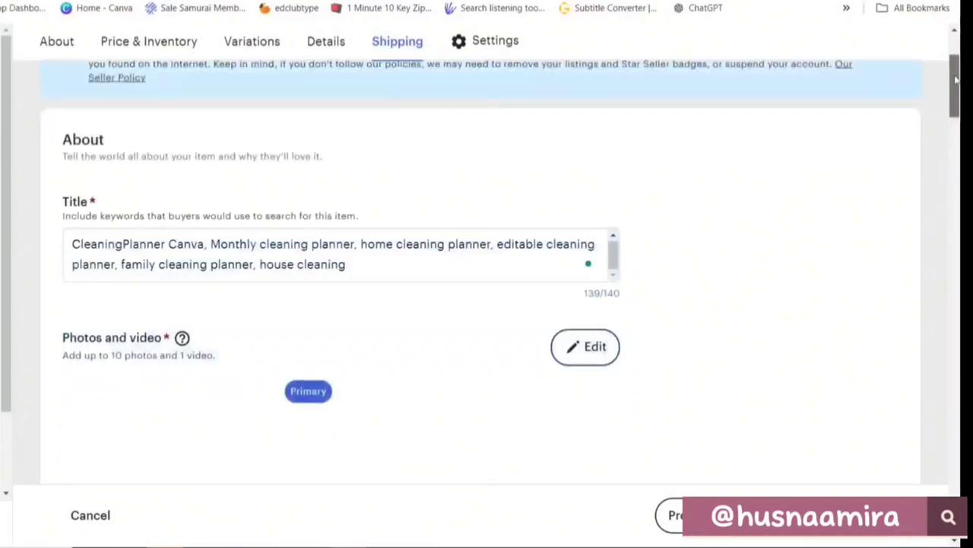
{"action": "left_click", "coordinate": [121, 184]}
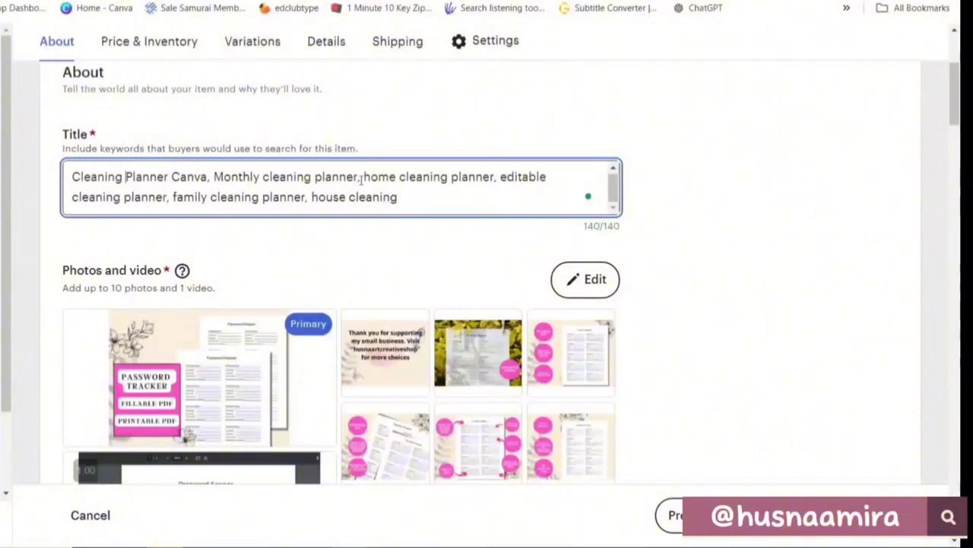
{"action": "scroll", "coordinate": [957, 117], "scroll_direction": "down", "scroll_amount": 2}
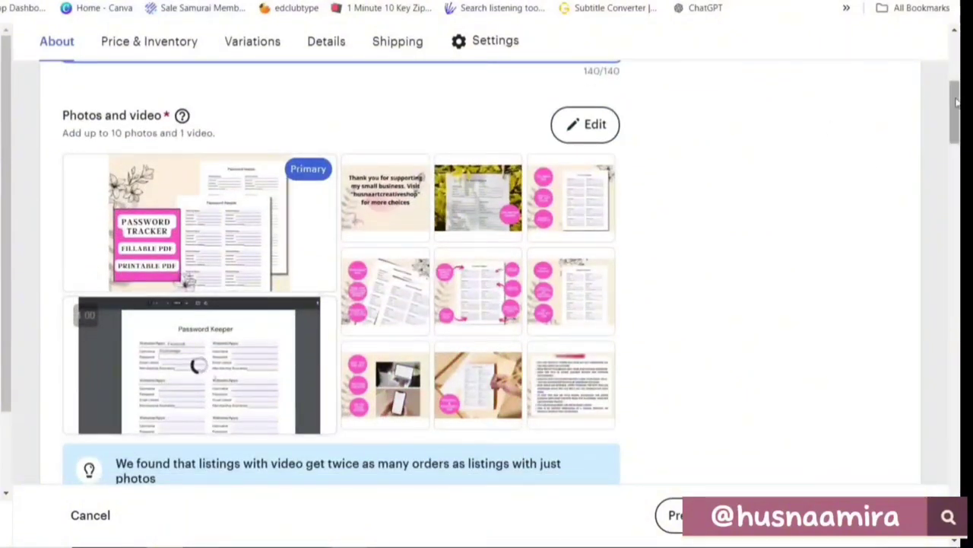
{"action": "left_click_drag", "start_coordinate": [955, 106], "coordinate": [958, 429]}
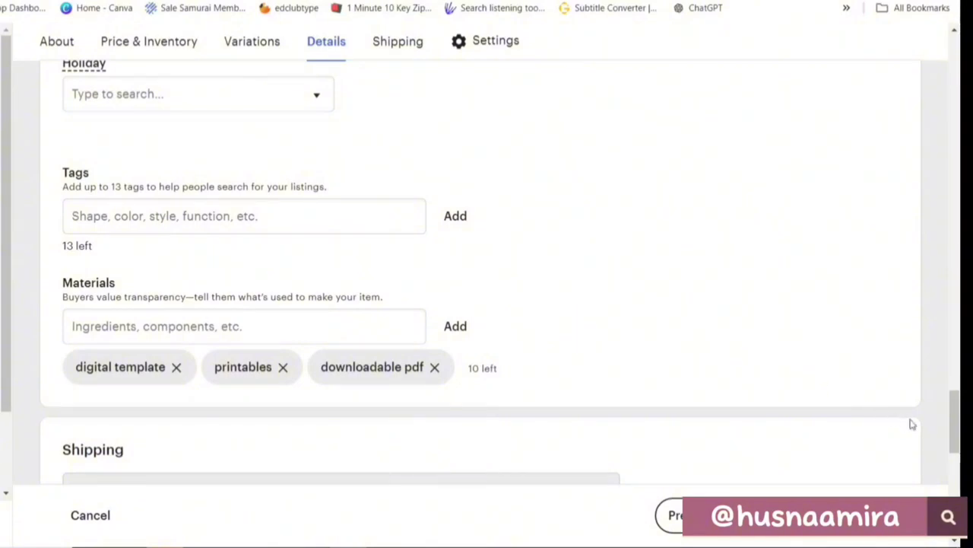
{"action": "left_click_drag", "start_coordinate": [955, 415], "coordinate": [931, 124]}
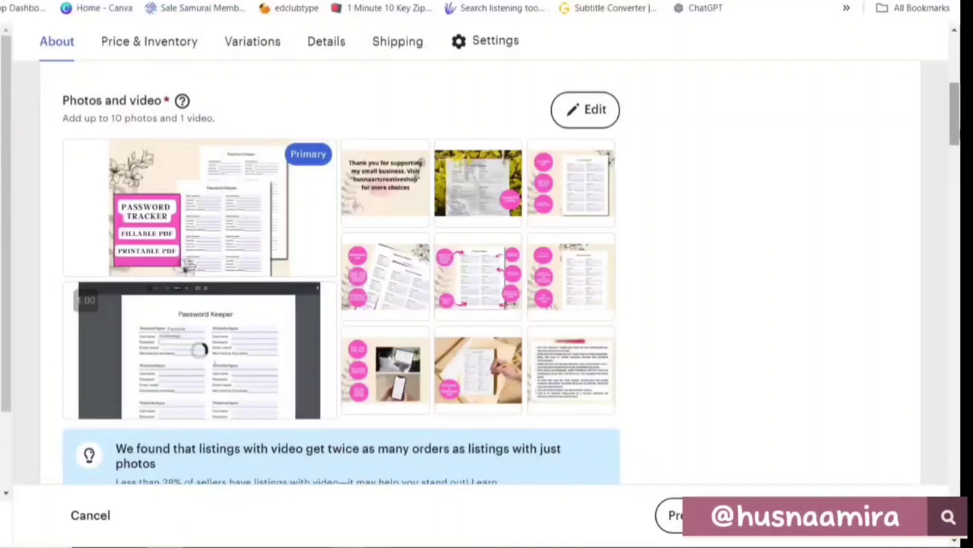
{"action": "scroll", "coordinate": [76, 289], "scroll_direction": "up", "scroll_amount": 4}
Step: Switch to Sale Samurai and run a basic keyword search for "planner"
{"action": "left_click", "coordinate": [76, 289]}
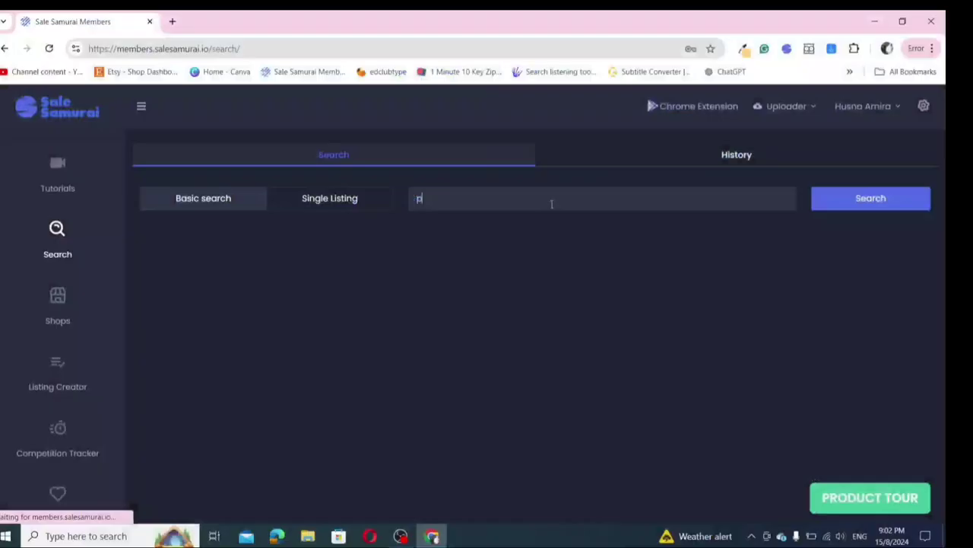
{"action": "type", "text": "lanner"}
{"action": "left_click", "coordinate": [867, 199]}
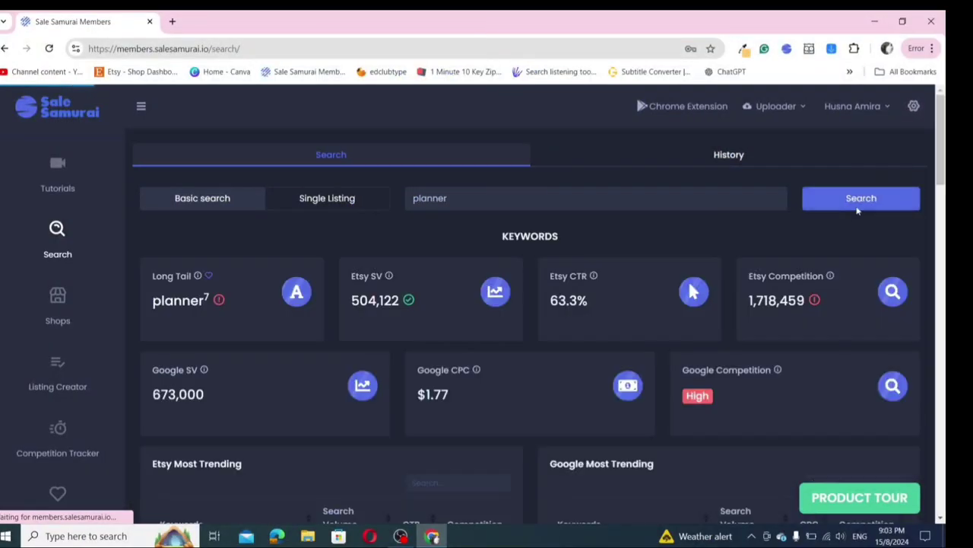
Step: Sort the Google Most Trending keywords by competition, lowest first, and browse to the second page of keywords
{"action": "left_click_drag", "start_coordinate": [941, 168], "coordinate": [943, 240]}
{"action": "left_click", "coordinate": [863, 164]}
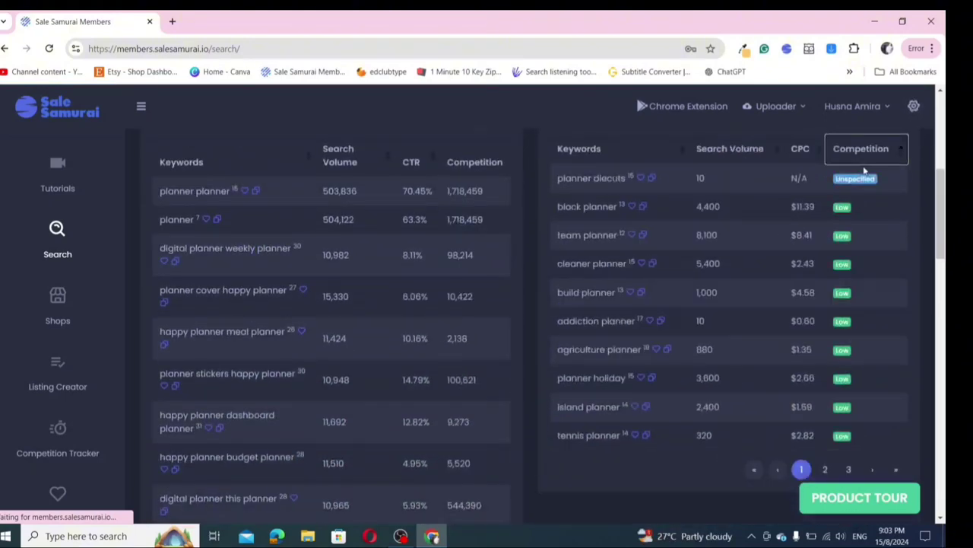
{"action": "left_click_drag", "start_coordinate": [941, 210], "coordinate": [942, 210]}
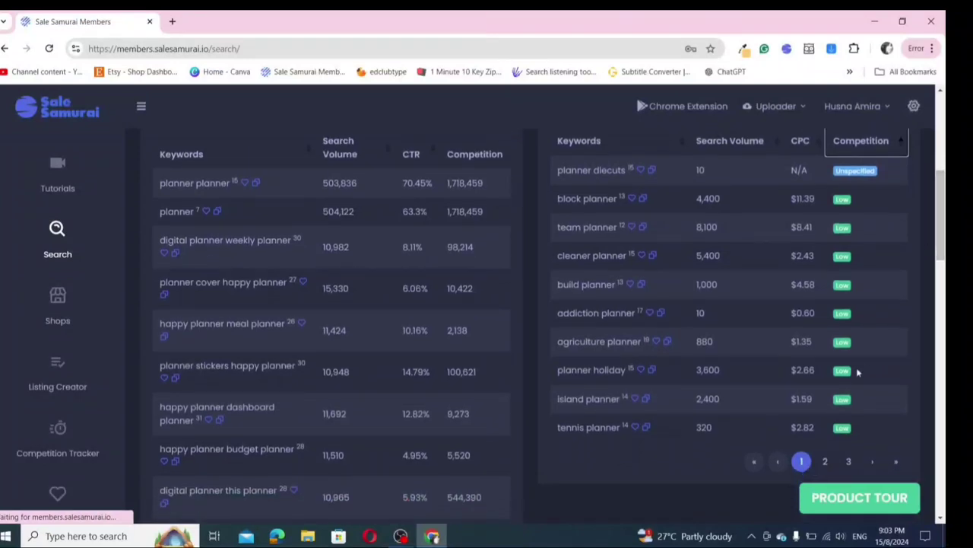
{"action": "left_click", "coordinate": [824, 462]}
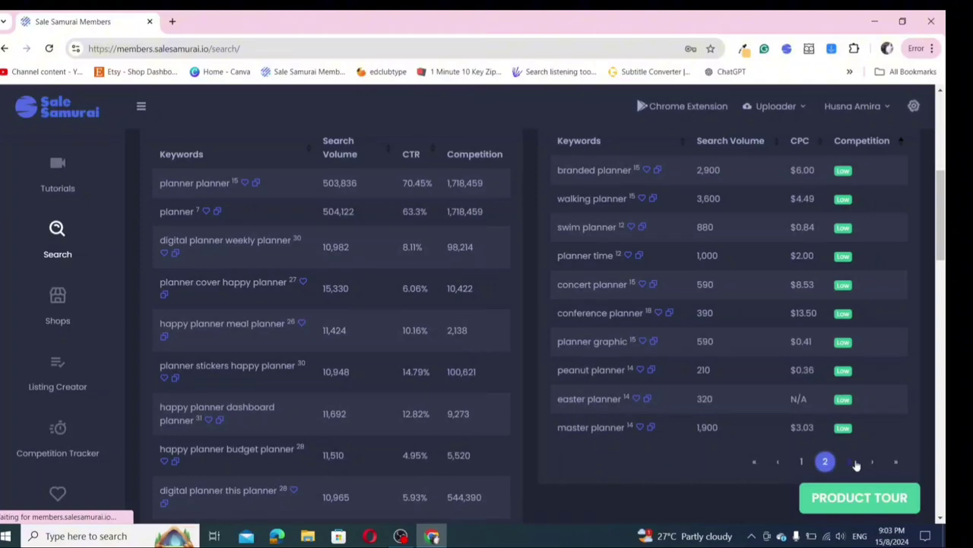
Step: Browse the following pages of Google Most Trending keywords from page three onward and begin entering a new search keyword starting with "trac"
{"action": "left_click", "coordinate": [856, 464]}
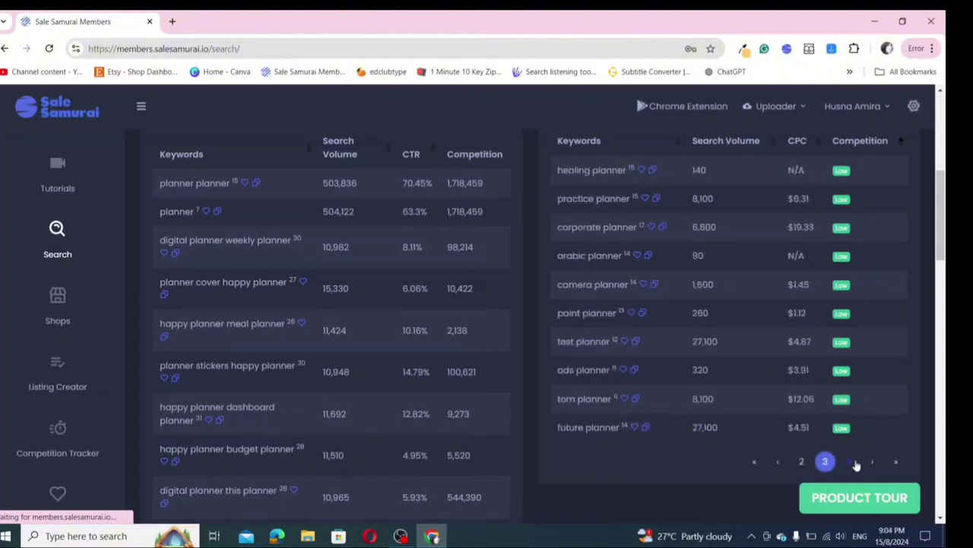
{"action": "left_click", "coordinate": [848, 465]}
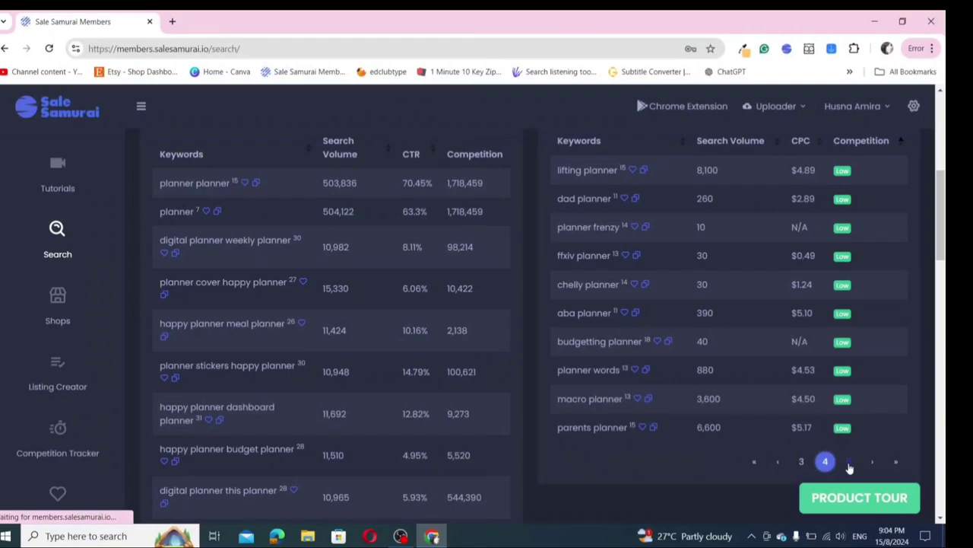
{"action": "left_click", "coordinate": [849, 465]}
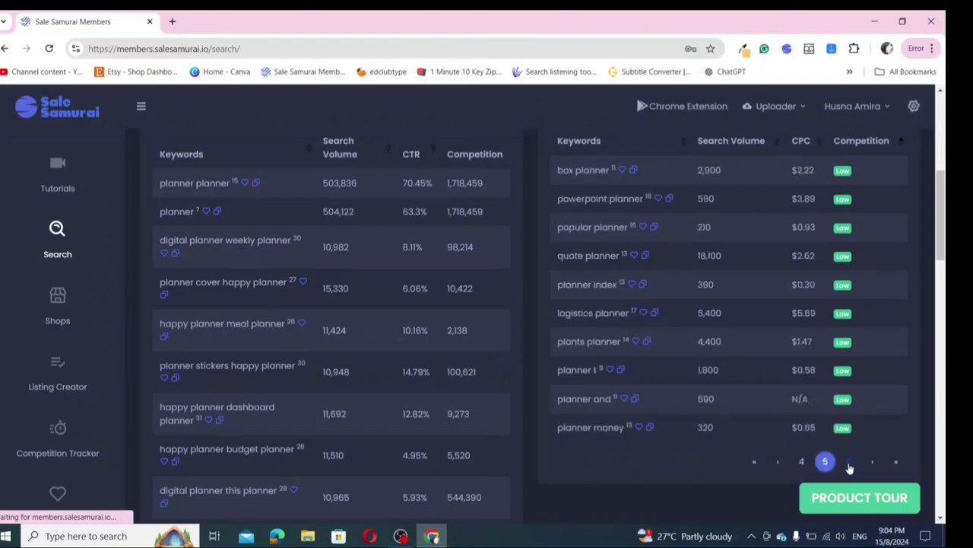
{"action": "left_click", "coordinate": [849, 466]}
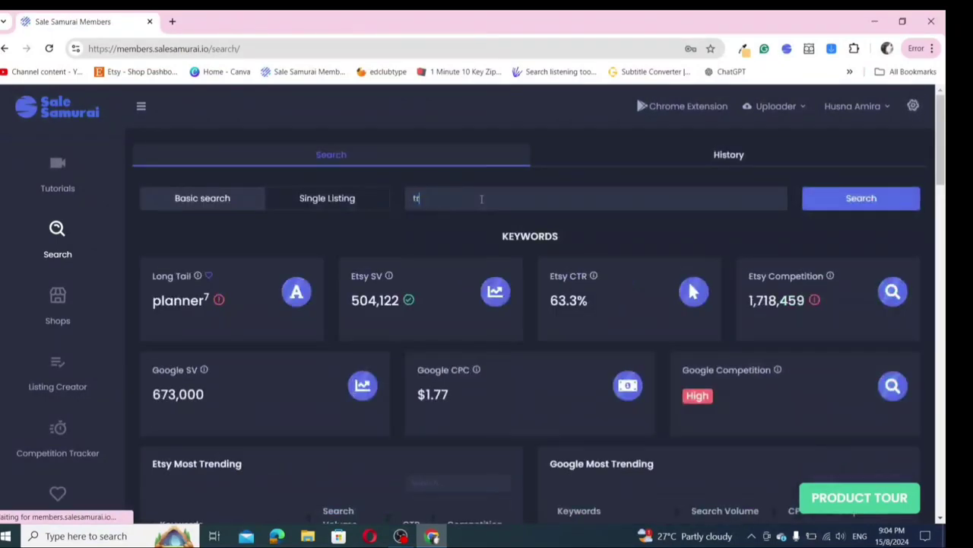
{"action": "type", "text": "rac"}
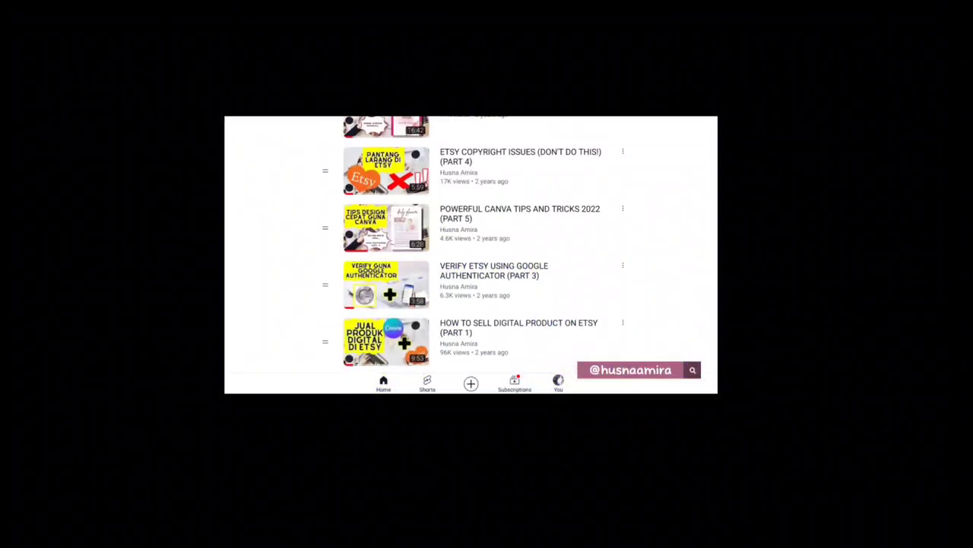
{"action": "scroll", "coordinate": [472, 243], "scroll_direction": "down", "scroll_amount": 10}
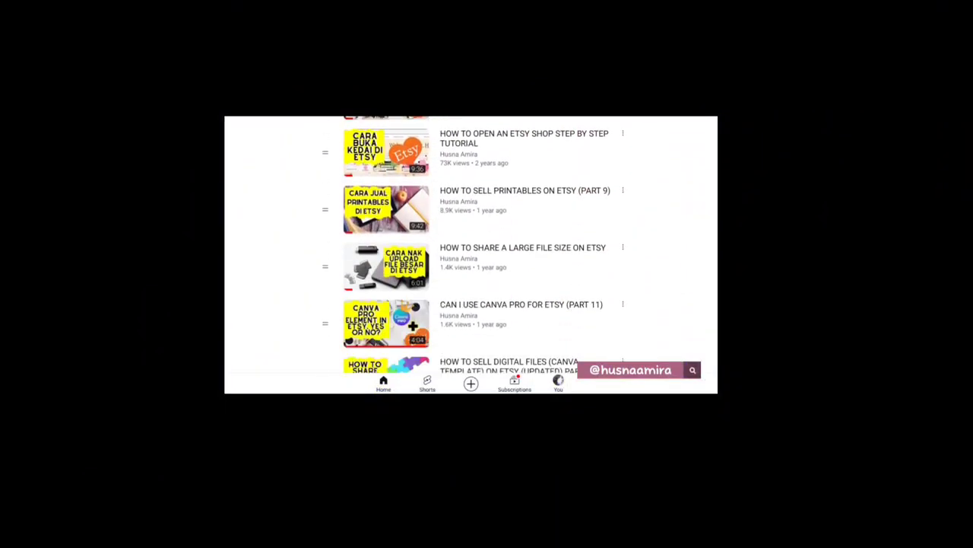
{"action": "scroll", "coordinate": [472, 243], "scroll_direction": "down", "scroll_amount": 10}
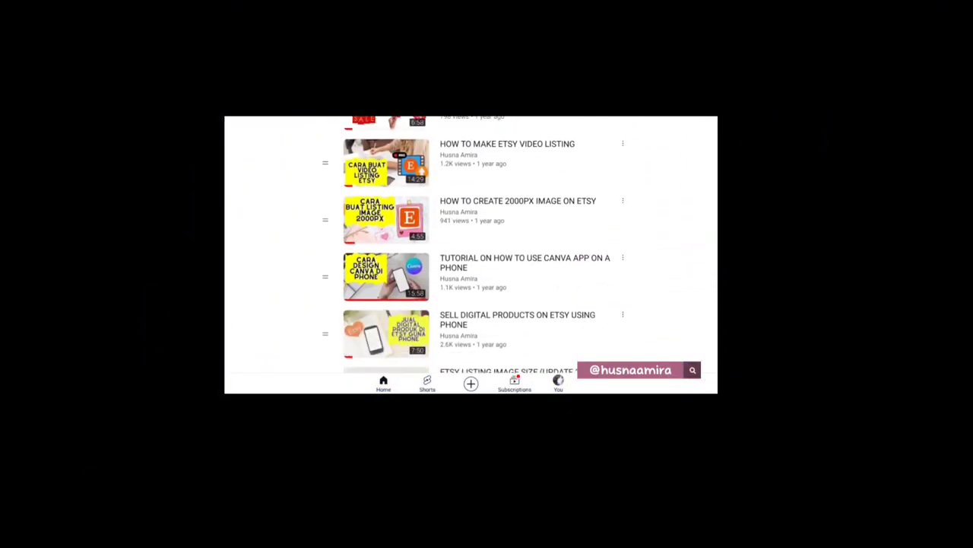
{"action": "scroll", "coordinate": [471, 243], "scroll_direction": "down", "scroll_amount": 10}
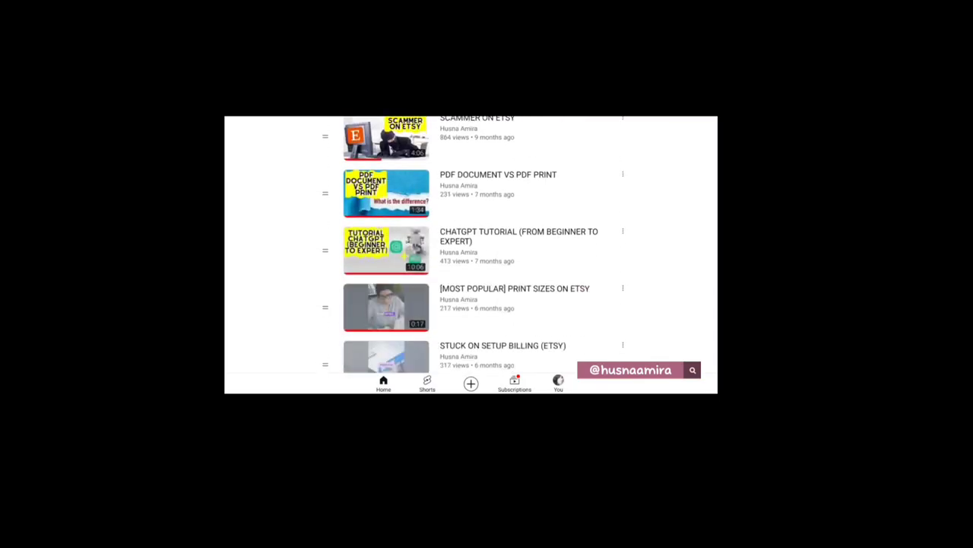
{"action": "scroll", "coordinate": [472, 243], "scroll_direction": "down", "scroll_amount": 10}
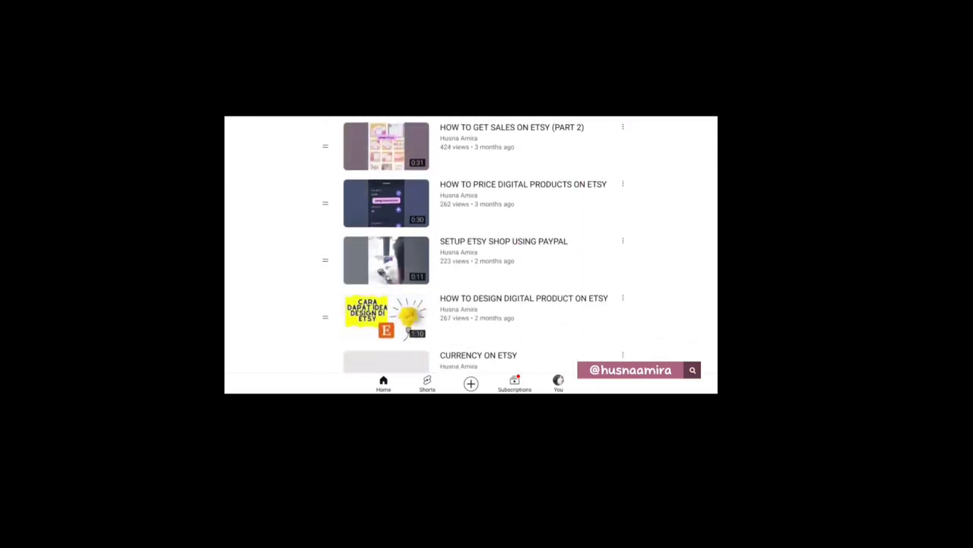
{"action": "scroll", "coordinate": [471, 243], "scroll_direction": "down", "scroll_amount": 2}
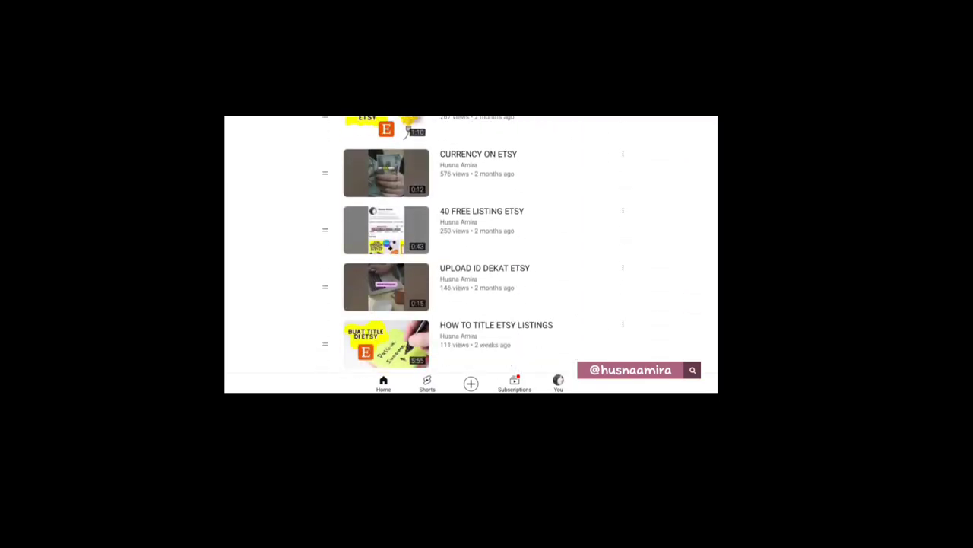